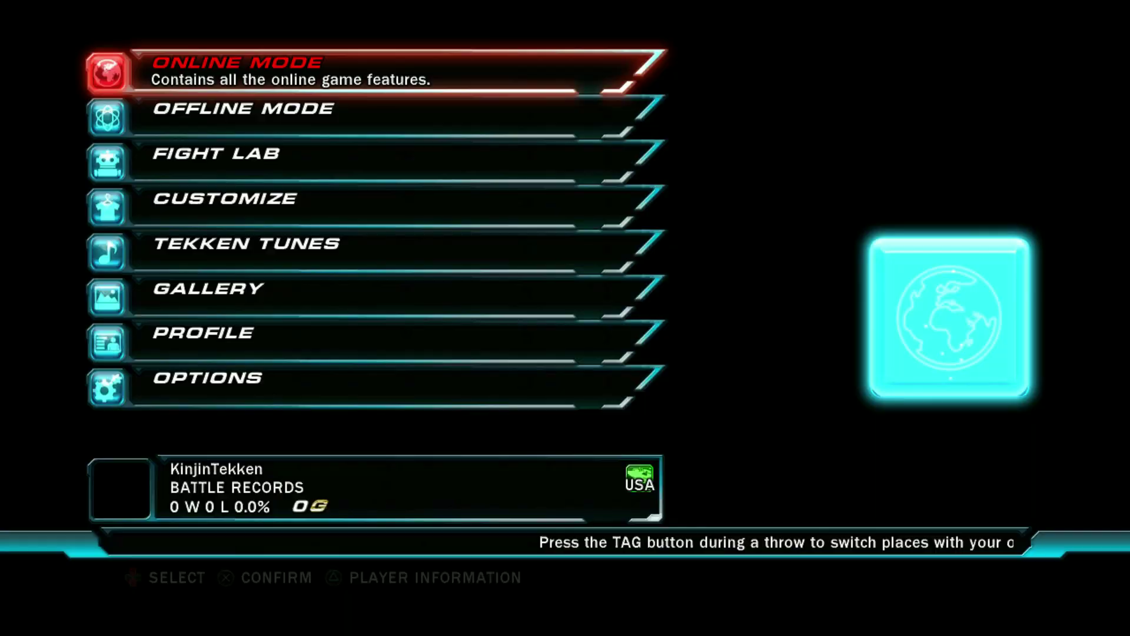
- Enter Online Mode, get past the sync and connection notices, and select Player Match
key("Return")
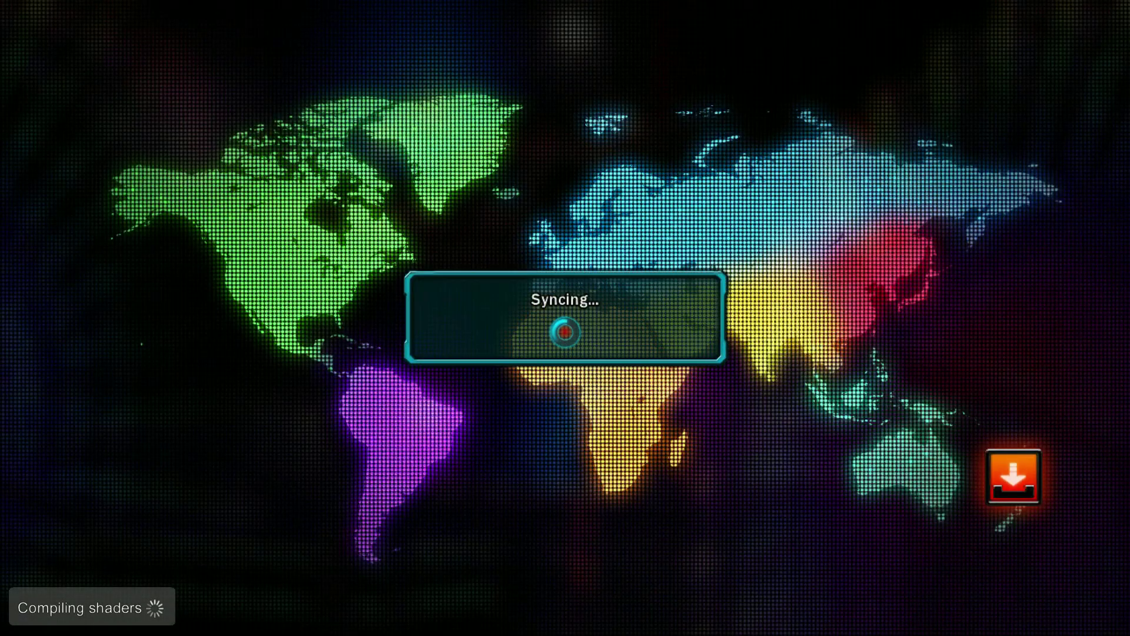
key("Return")
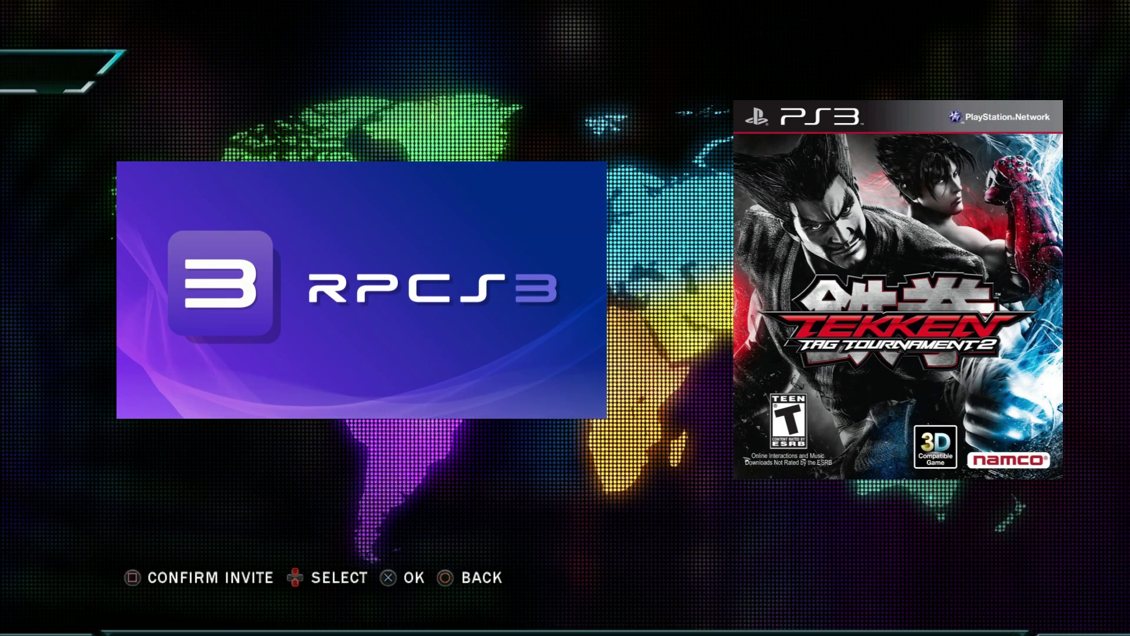
key("Down")
key("Return")
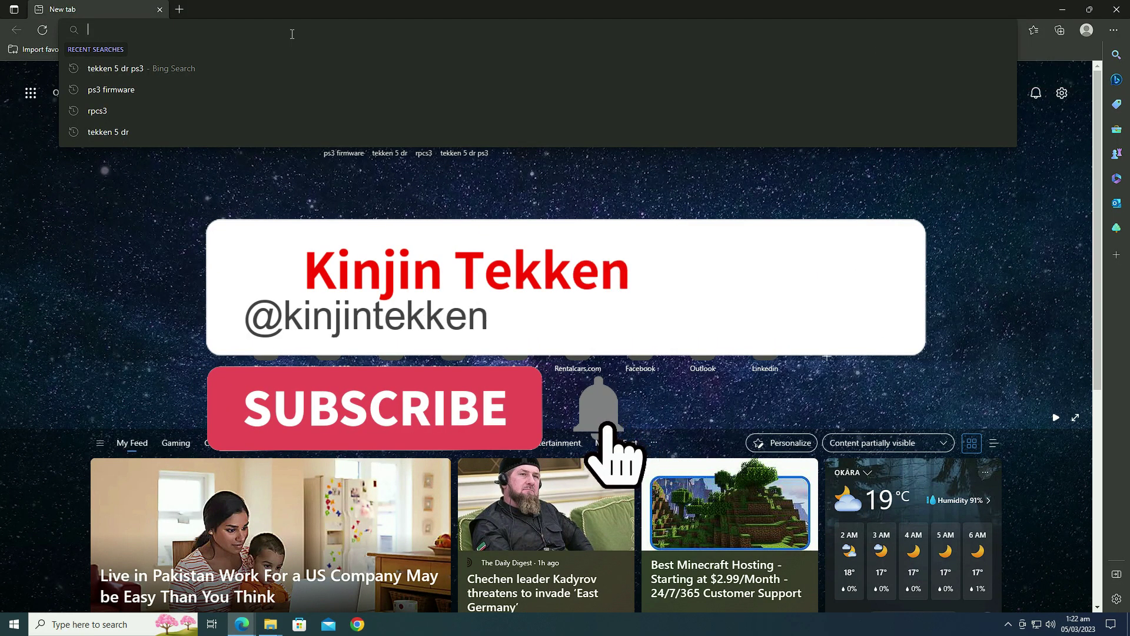
- Go to the pasted RPCS3 GitHub release link and open the downloaded archive
type("https://github.com/RPCS3/rpcs3-binaries-win/releases/download/build-f2155b49e2fe4cc0bd662e7aad88df0f2f156b9d/rpcs3-v0.0.26-14775-f2155b49_win64.7z")
key("Return")
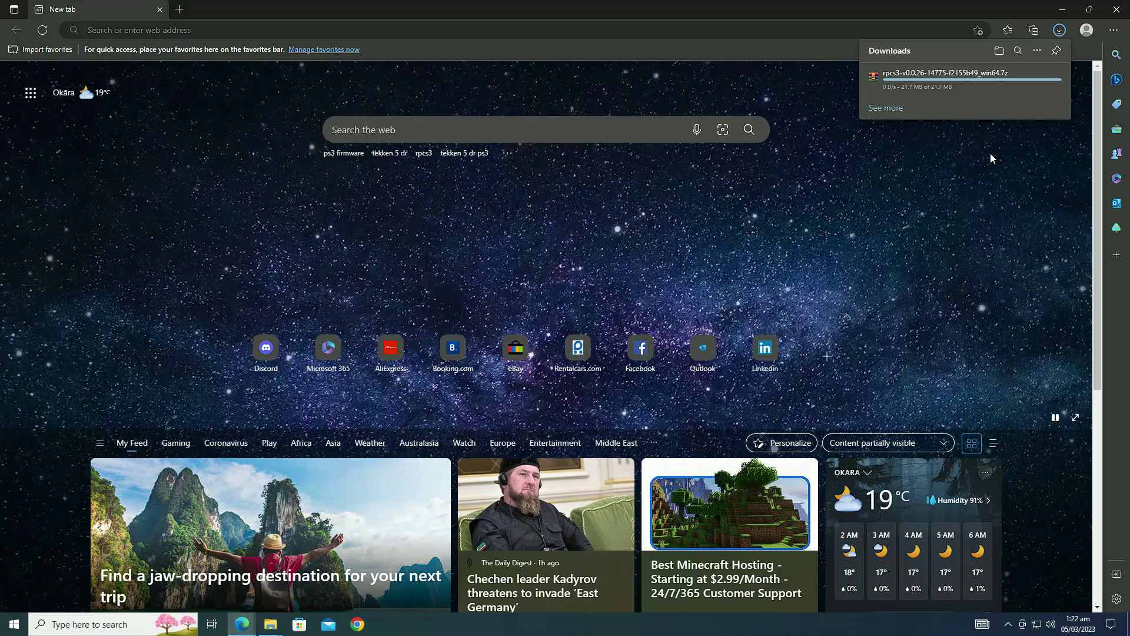
left_click(896, 82)
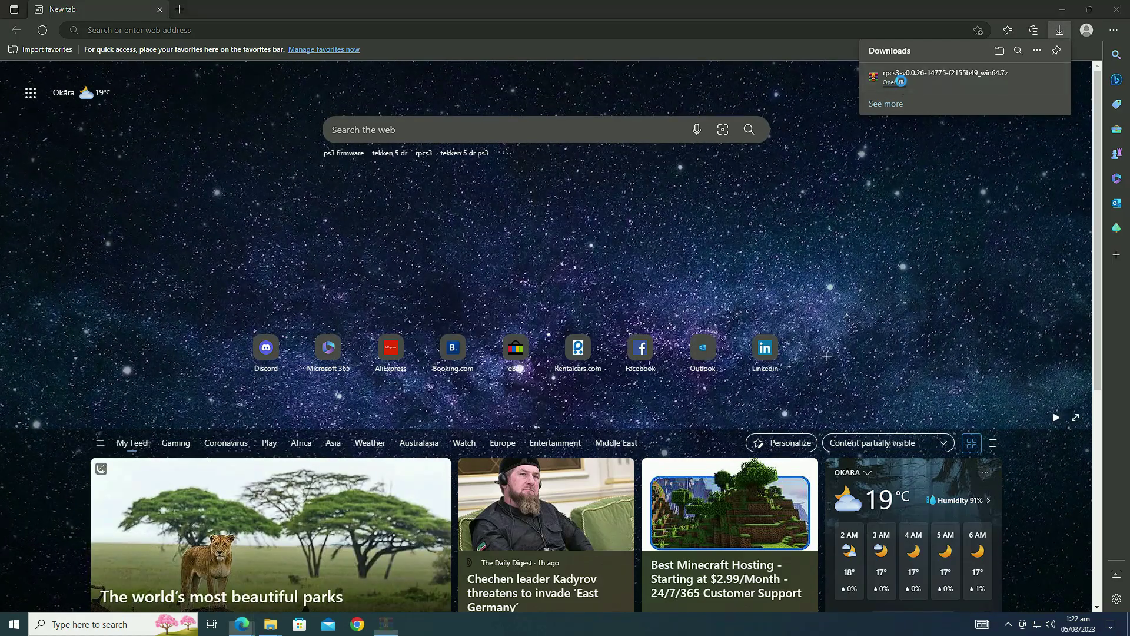
- Create a new desktop folder named RPSC3 and open it
right_click(365, 26)
mouse_move(425, 138)
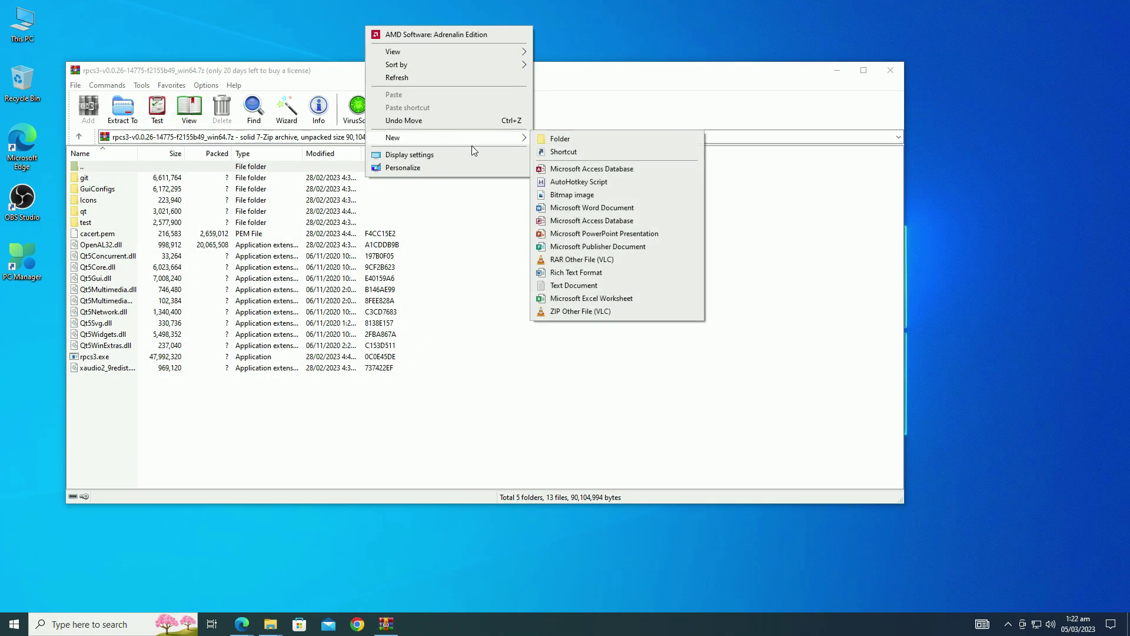
left_click(559, 139)
type("RPSC")
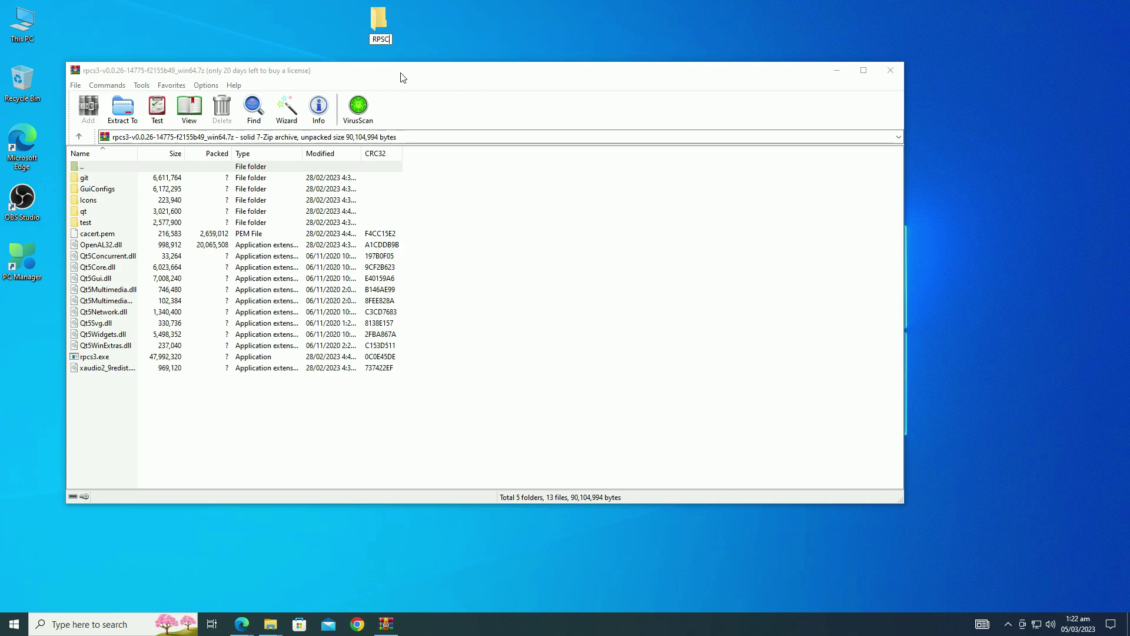
type("3")
key("Return")
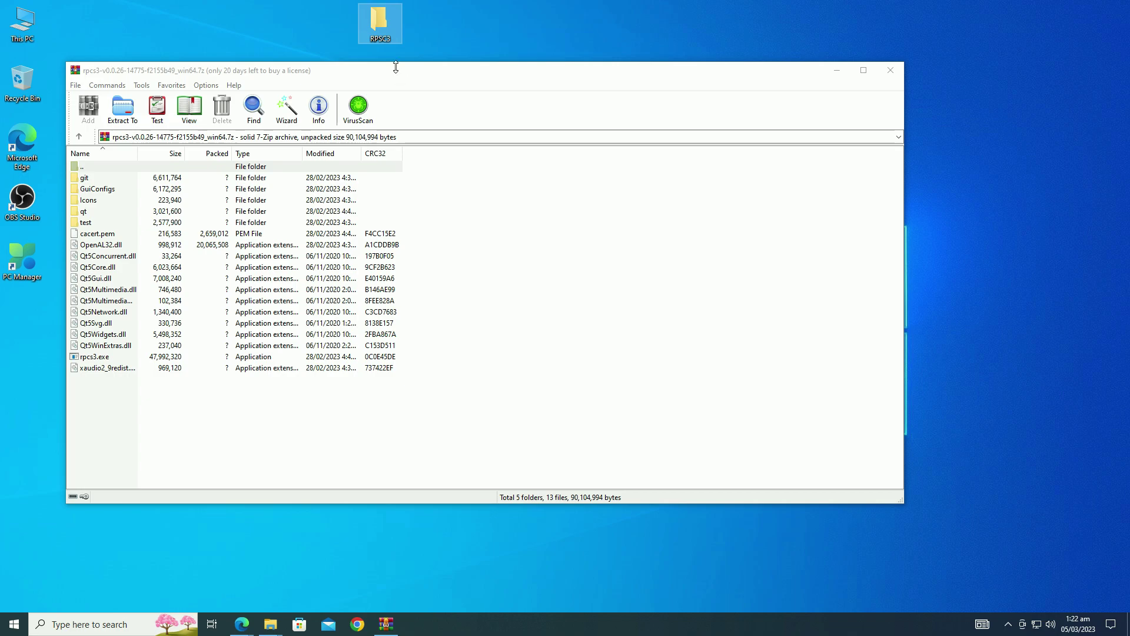
double_click(374, 12)
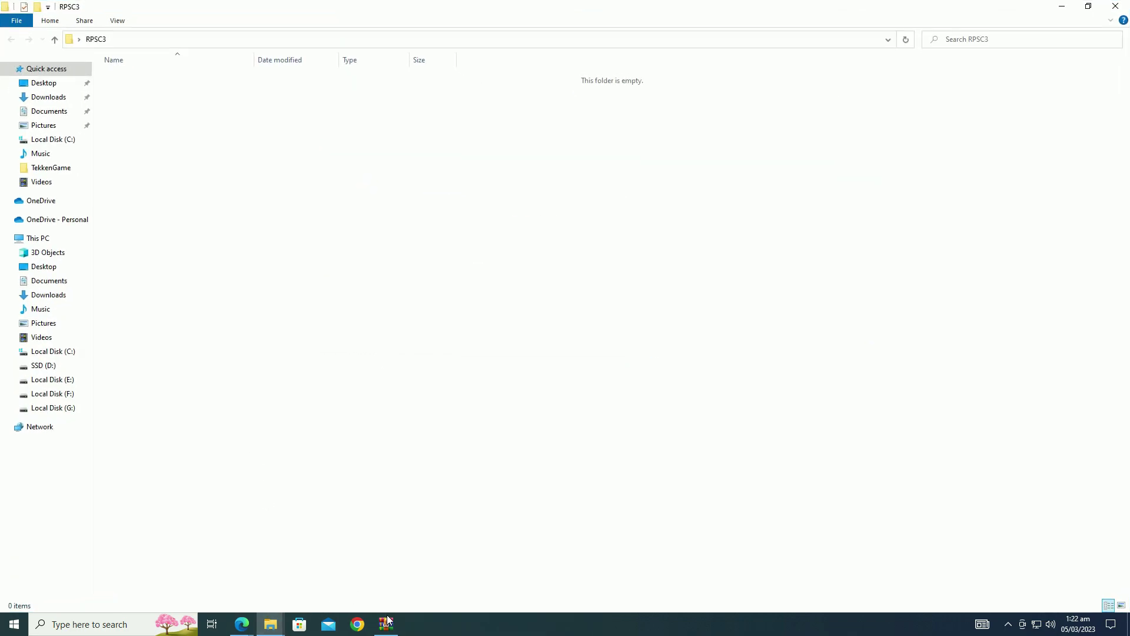
- Drag all the RPCS3 archive contents from WinRAR into the RPSC3 folder
left_click(388, 623)
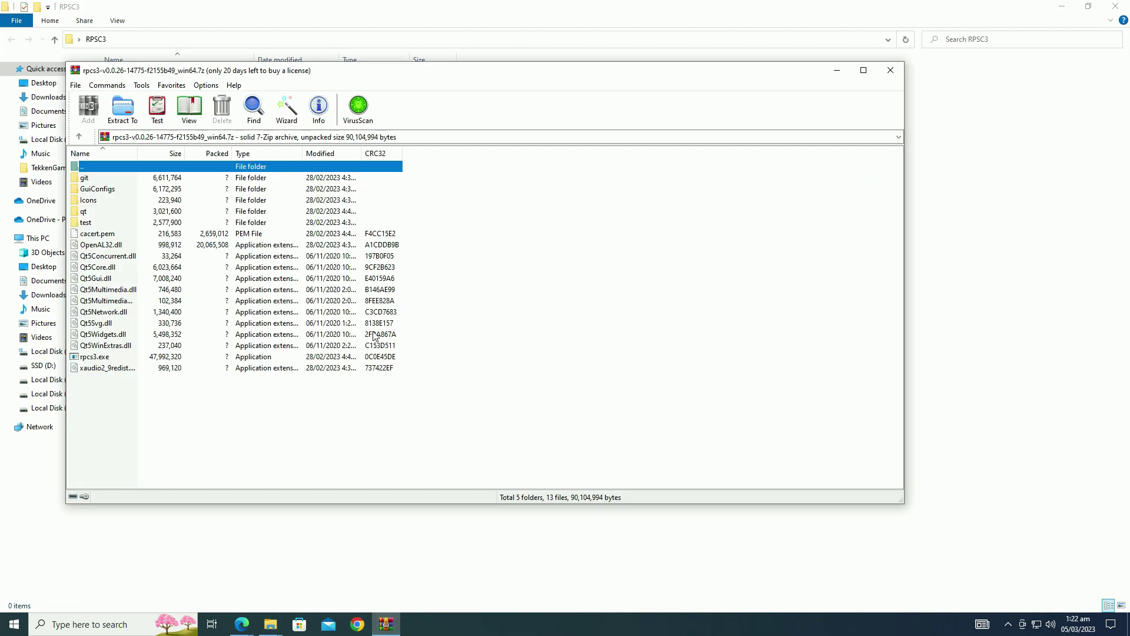
left_click_drag(367, 73, 674, 117)
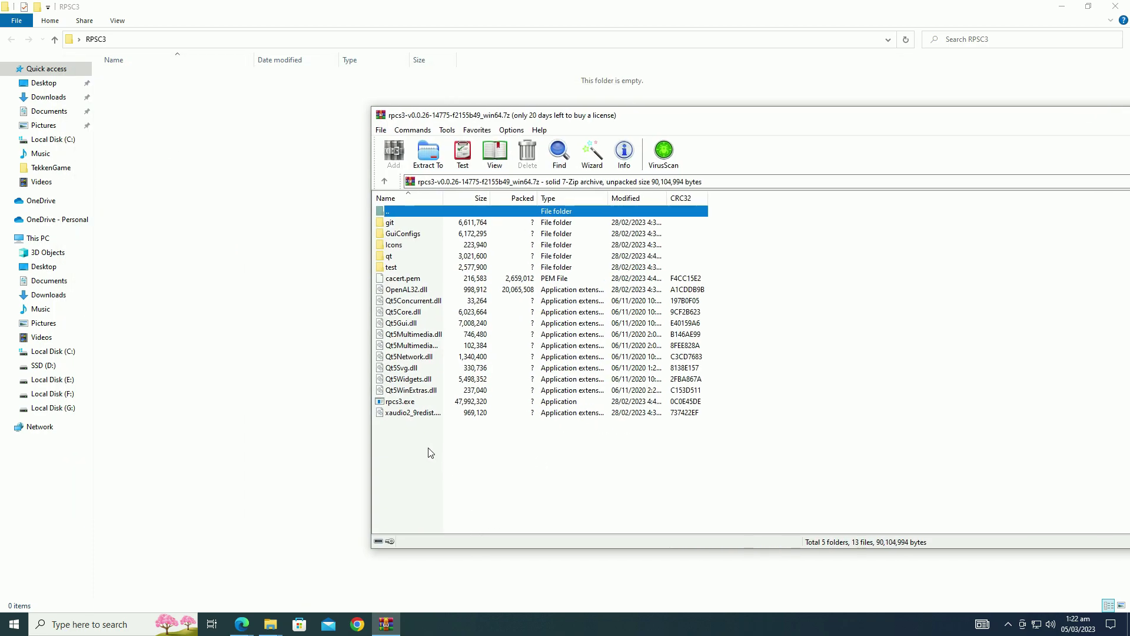
mouse_move(430, 453)
left_mouse_down()
mouse_move(412, 229)
mouse_move(212, 298)
left_mouse_up()
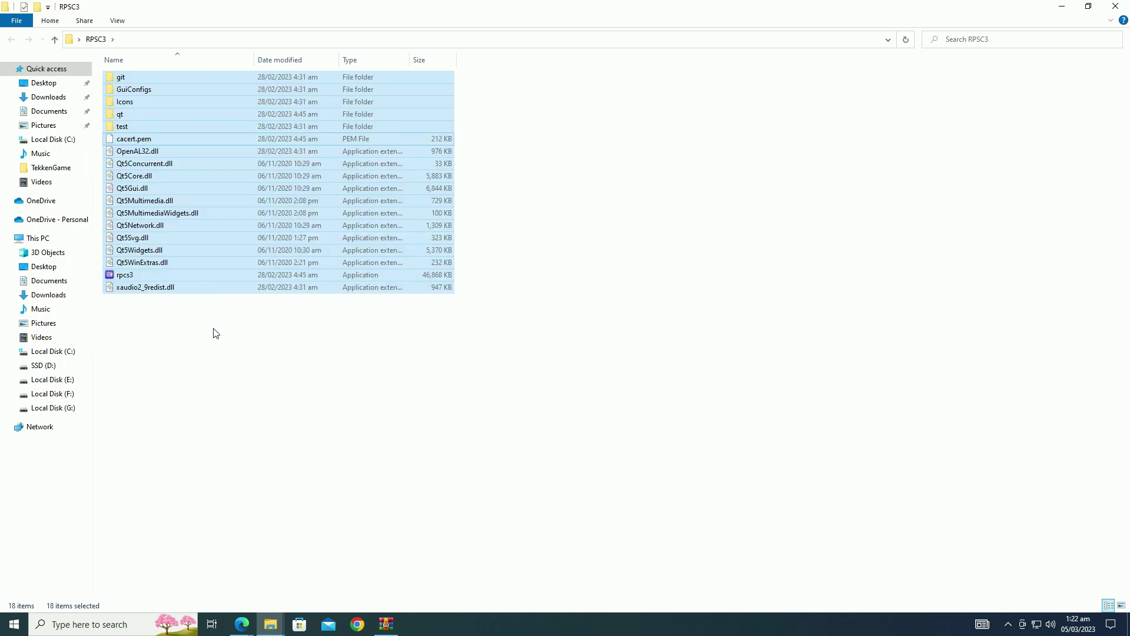
- Launch rpcs3.exe, dismiss the Quickstart welcome notice, and switch back to Edge
left_click(182, 312)
double_click(137, 276)
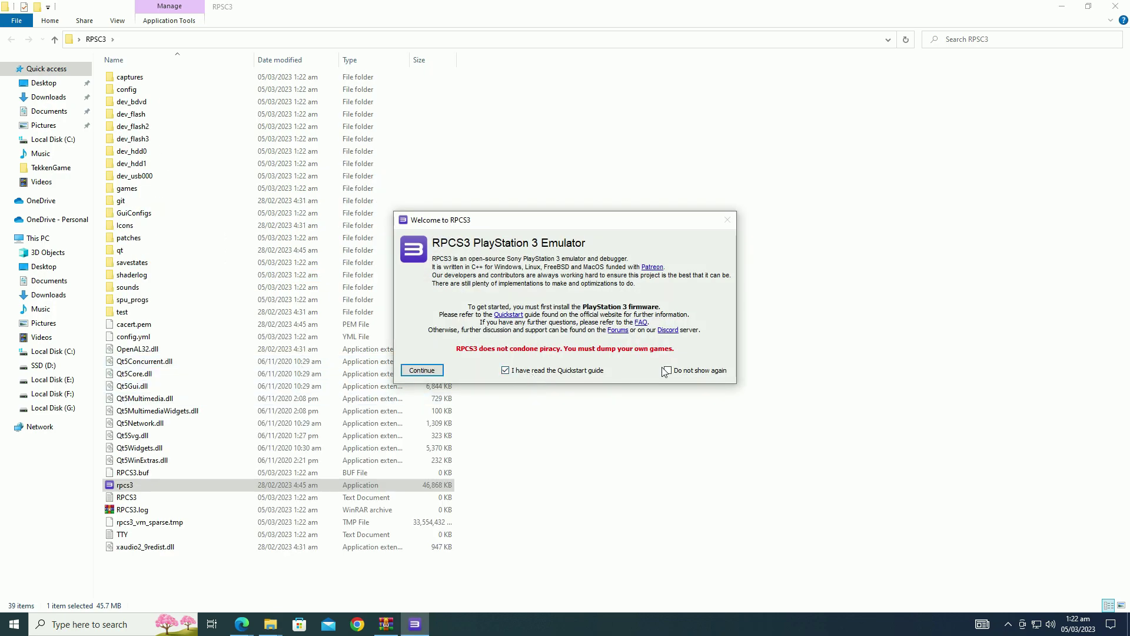
left_click(420, 371)
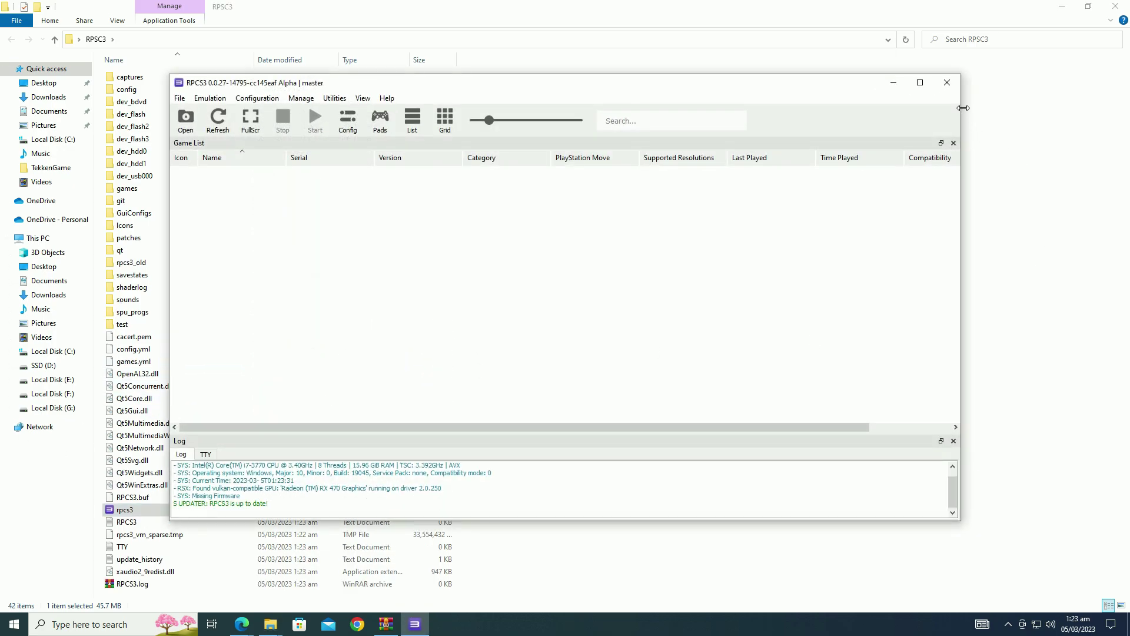
mouse_move(242, 624)
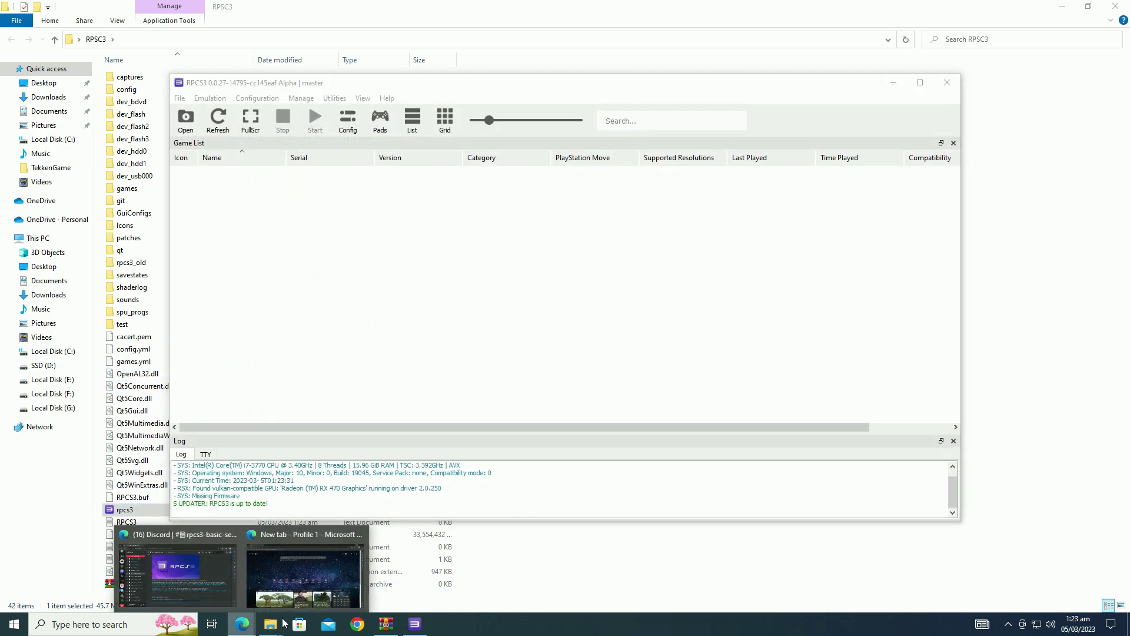
left_click(314, 578)
- Load the pasted PS3 firmware URL to download PS3UPDAT.PUP
left_click(248, 29)
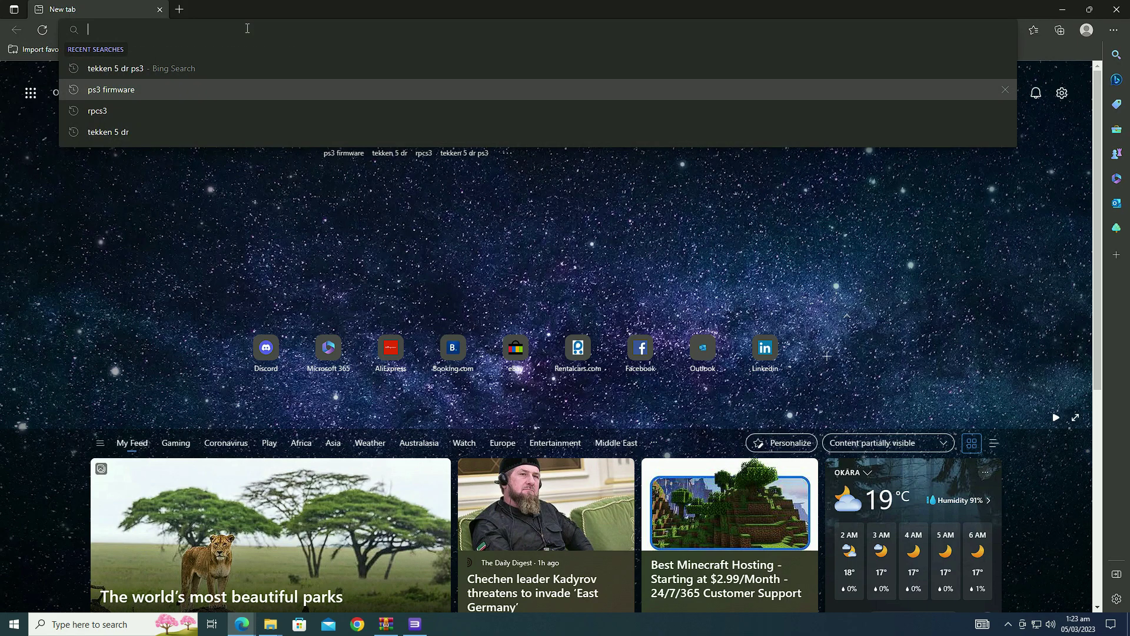
type("http://duk01.ps3.update.playstation.net/update/ps3/image/uk/2022_0510_95307e1b51d3bcc33a274db91488d29f/PS3UPDAT.PUP")
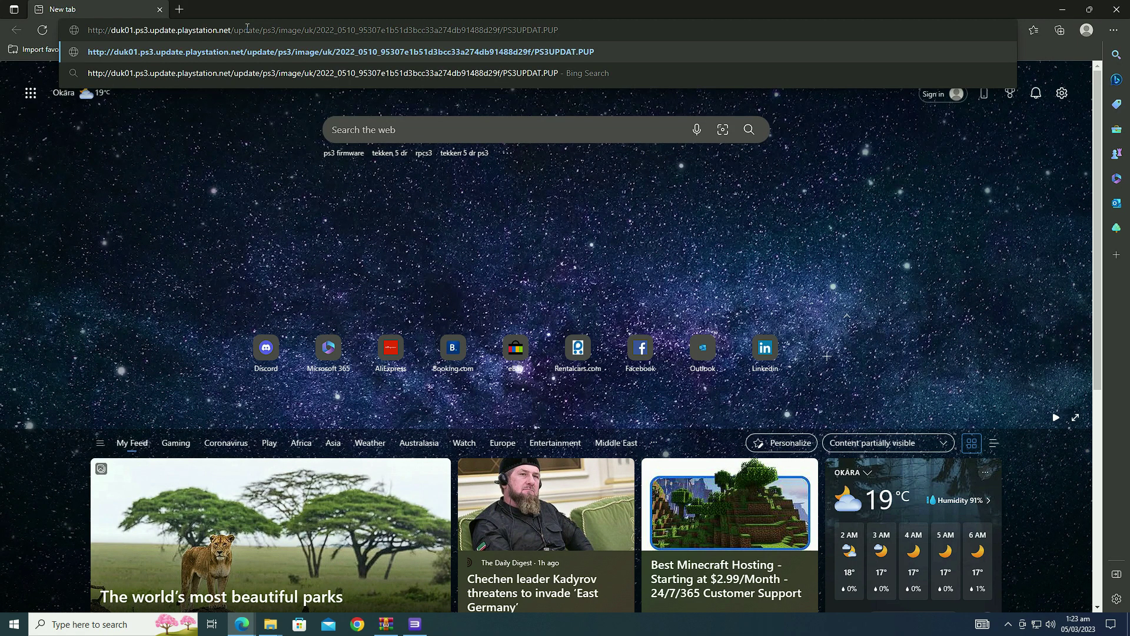
key("Return")
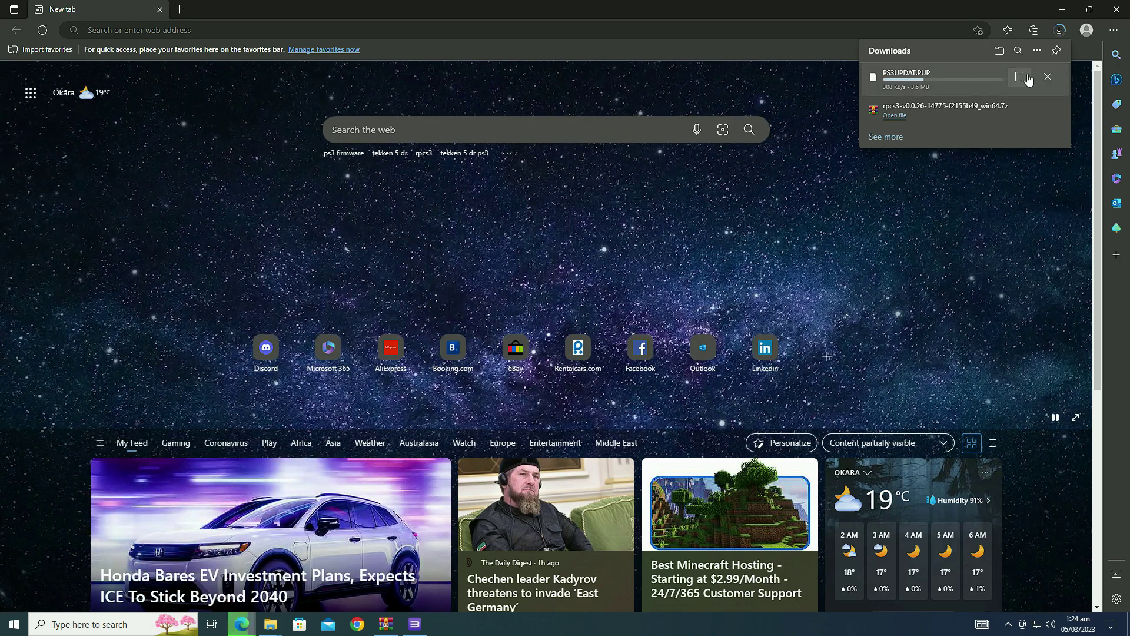
- Minimize Edge, install firmware from PS3UPDAT.pup over the existing one, and close the compile window
left_click(1047, 76)
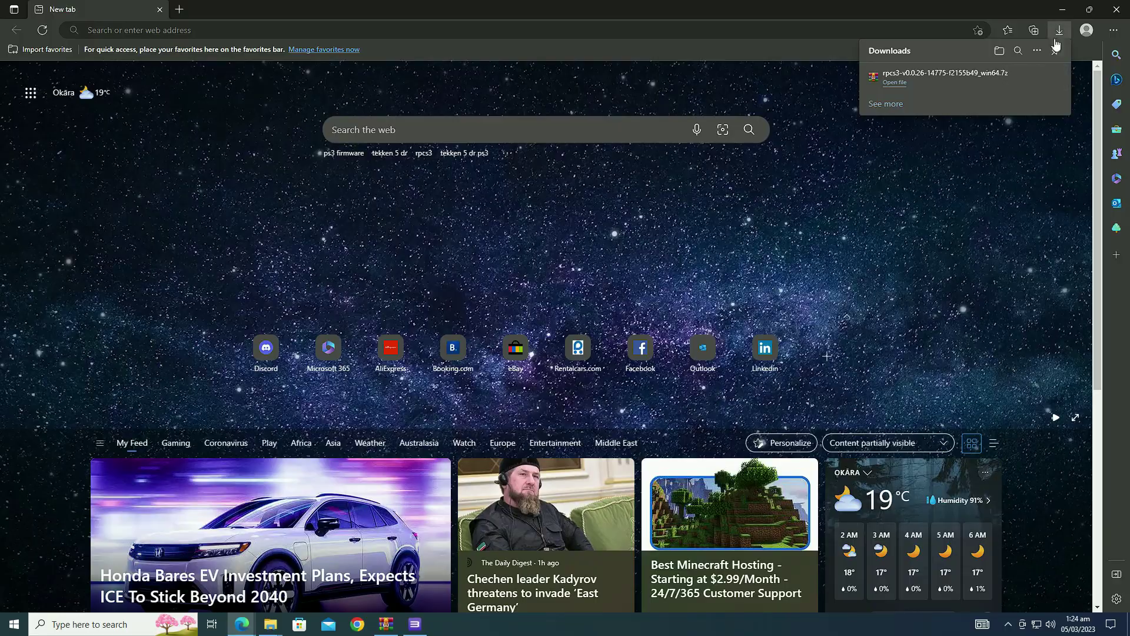
left_click(1063, 9)
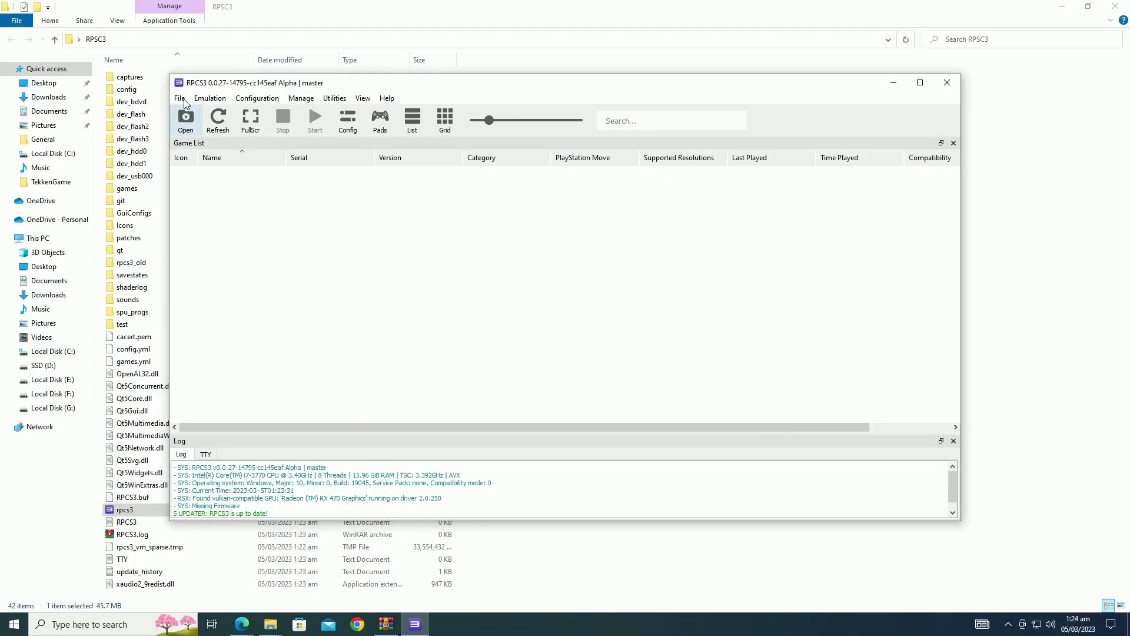
left_click(182, 99)
left_click(217, 216)
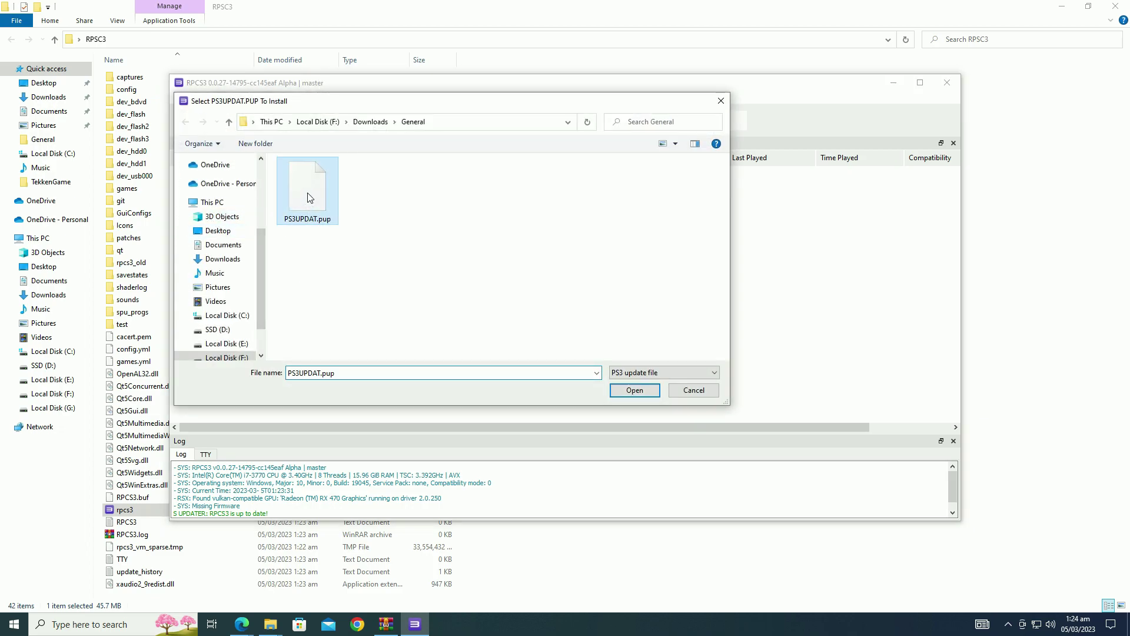
double_click(308, 196)
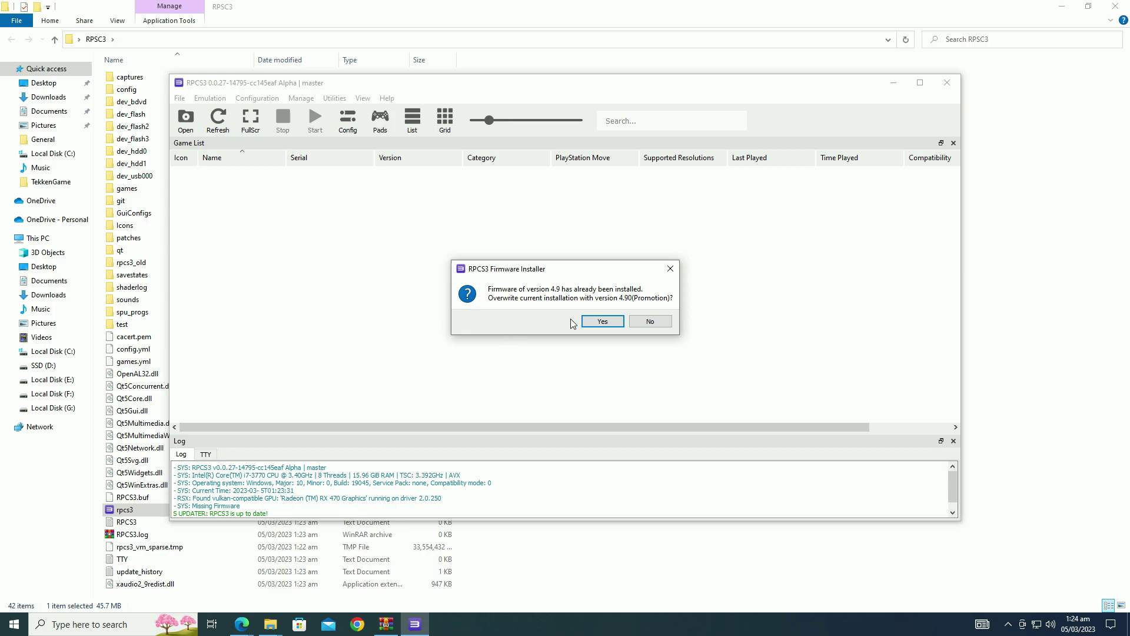
left_click(597, 323)
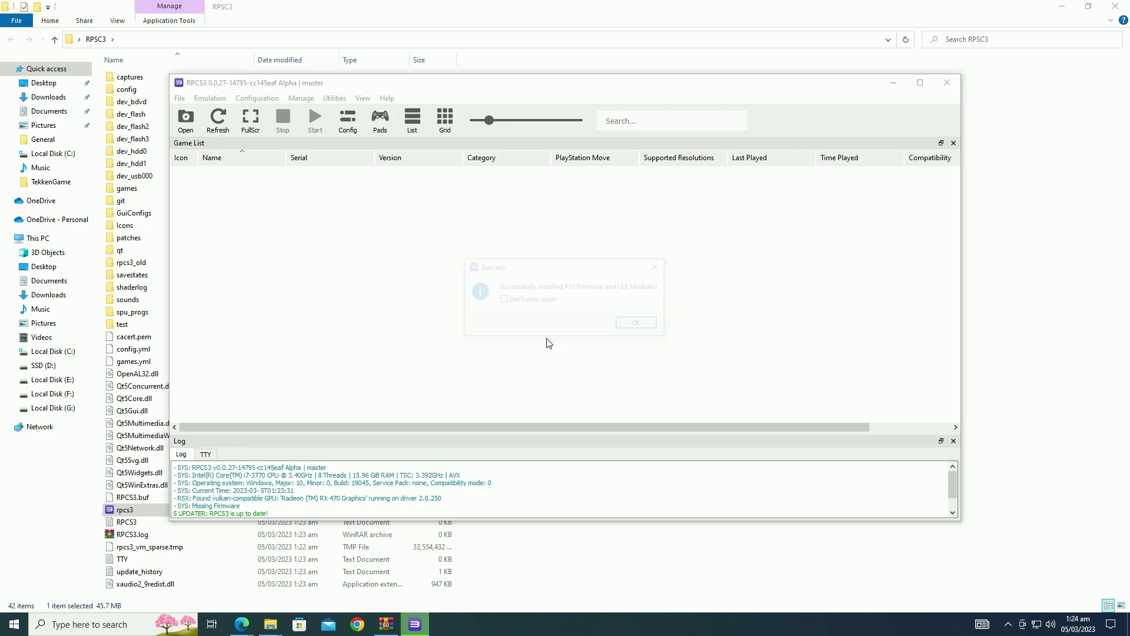
left_click(657, 328)
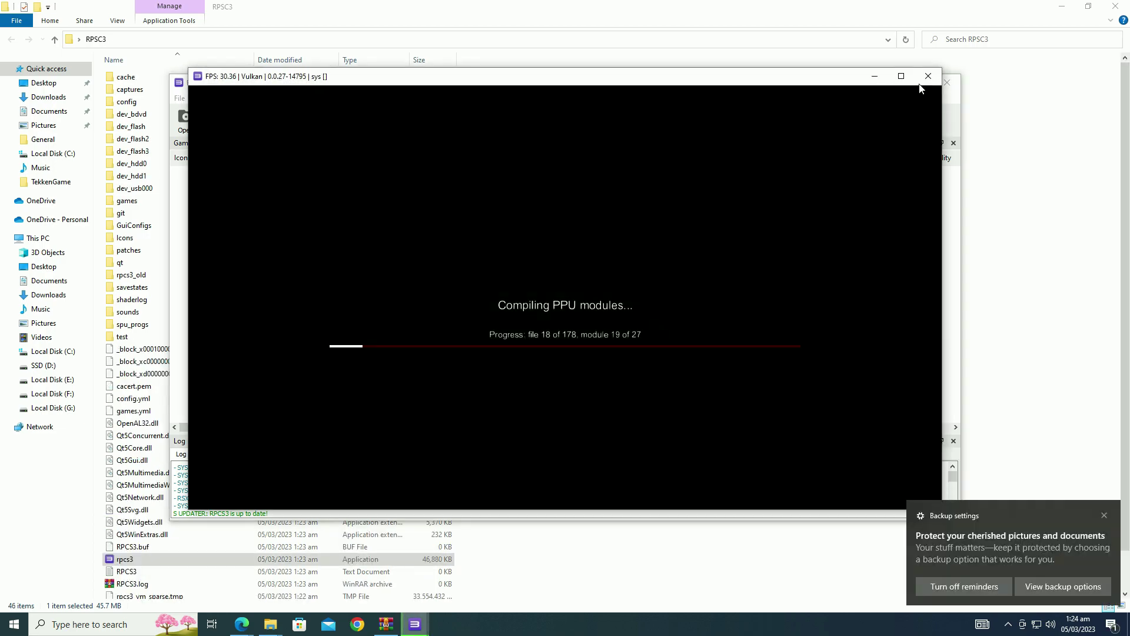
left_click(928, 77)
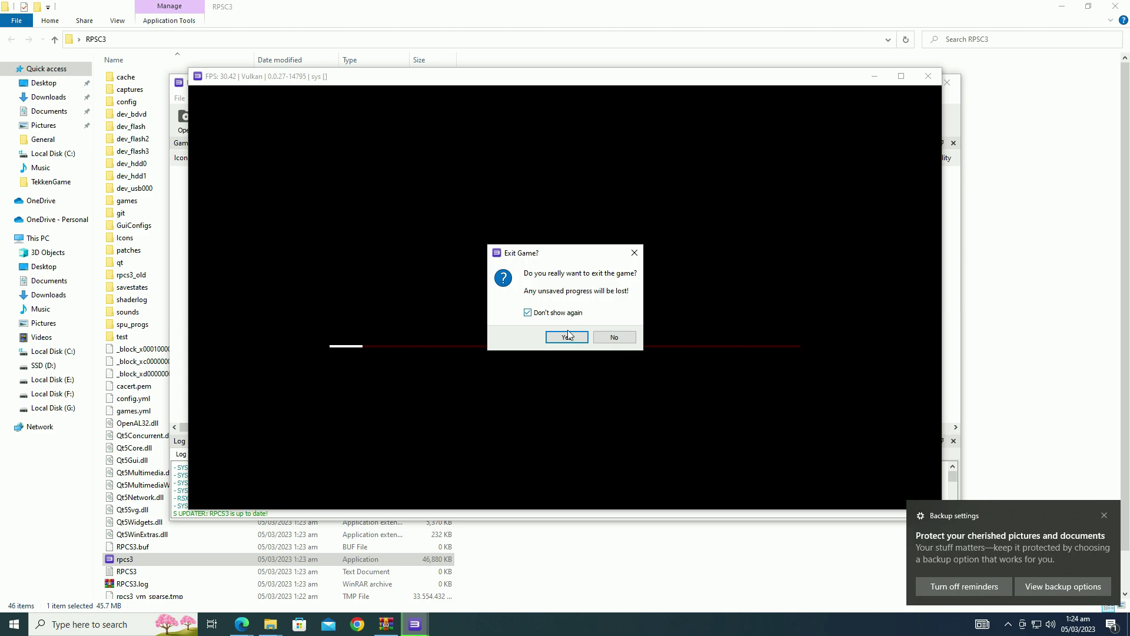
left_click(568, 337)
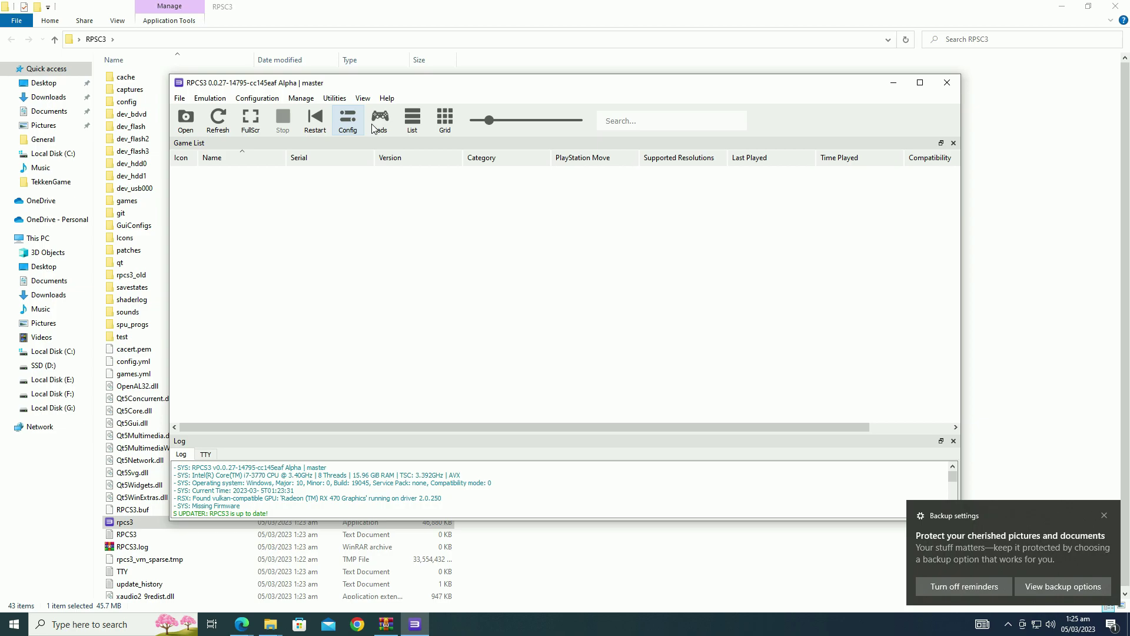
- Set Player 1's handler to MMJoystick, remap the face and shoulder buttons, and save
left_click(379, 123)
left_click(374, 128)
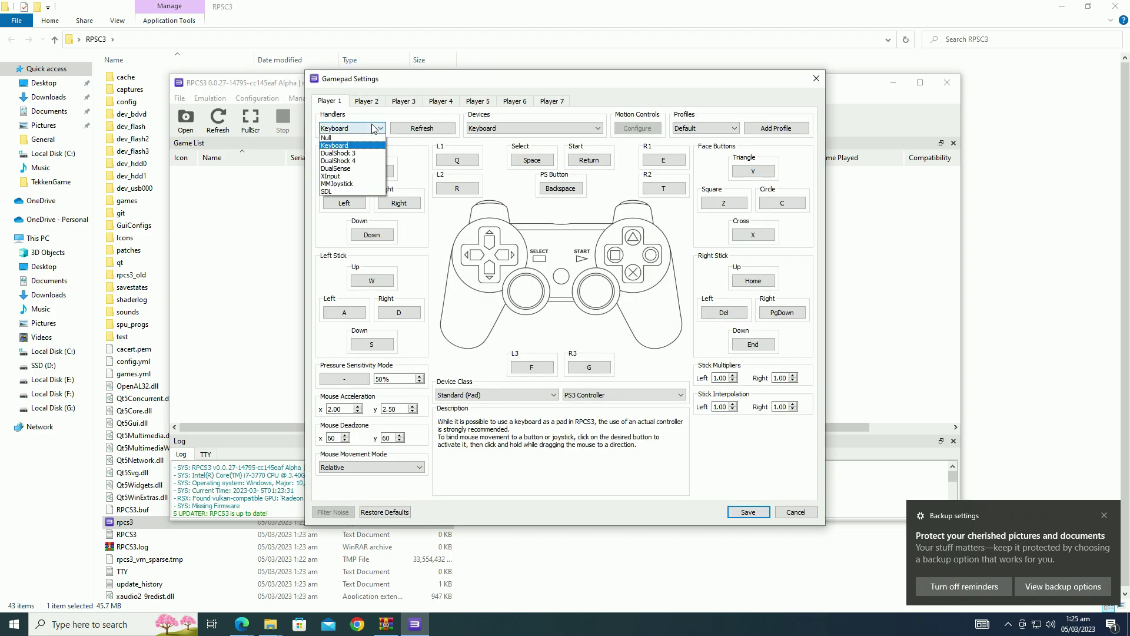
left_click(344, 192)
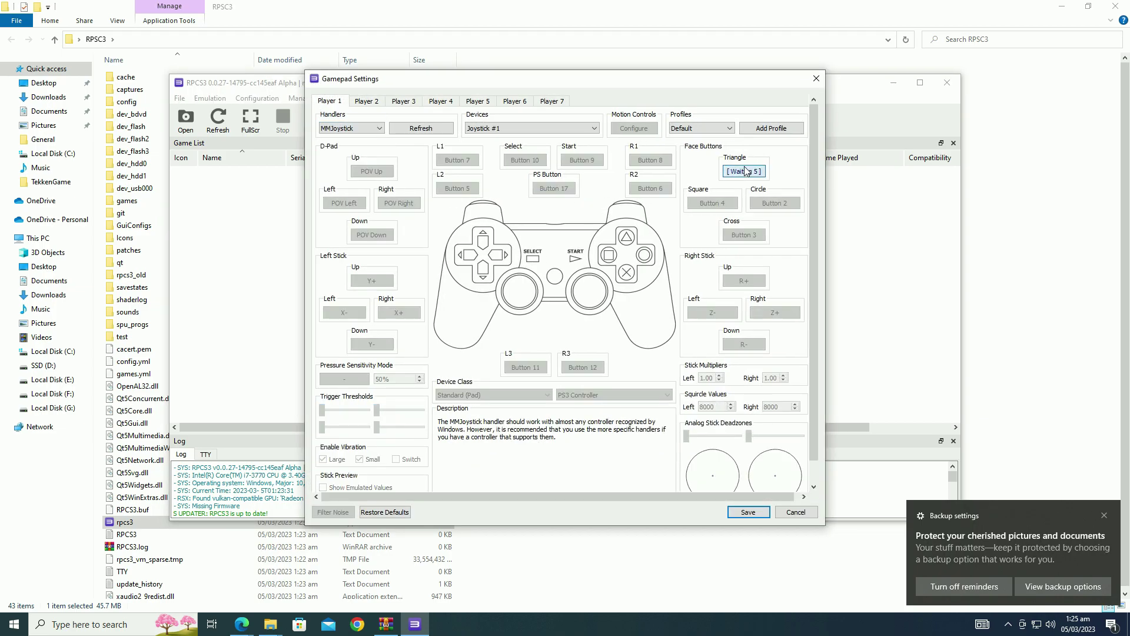
left_click(744, 234)
left_click(712, 202)
left_click(755, 208)
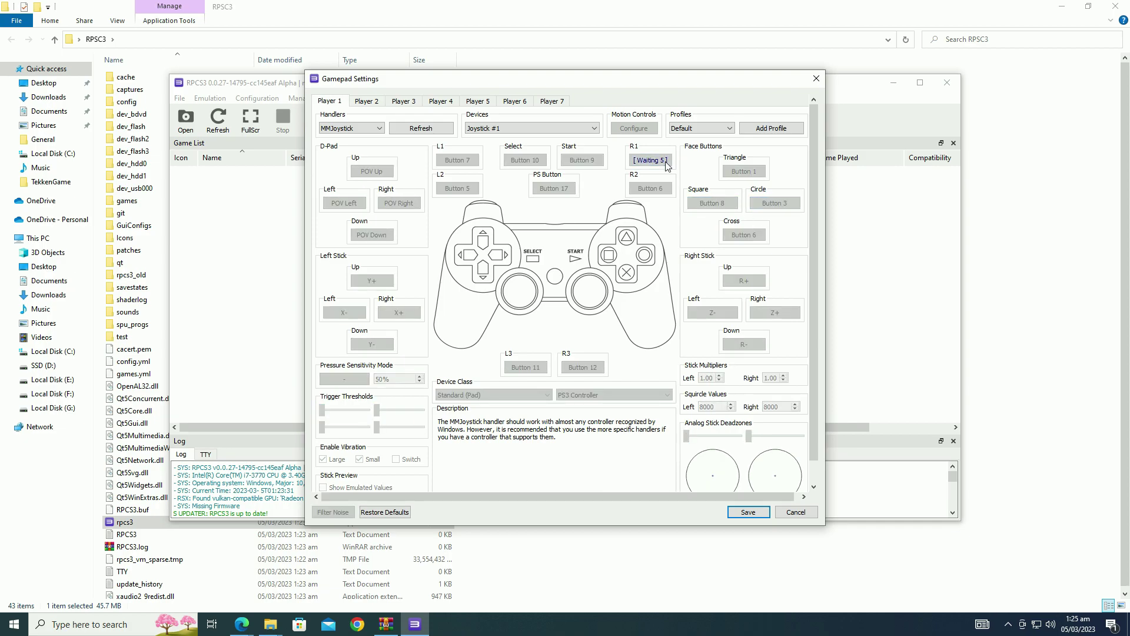
left_click(748, 512)
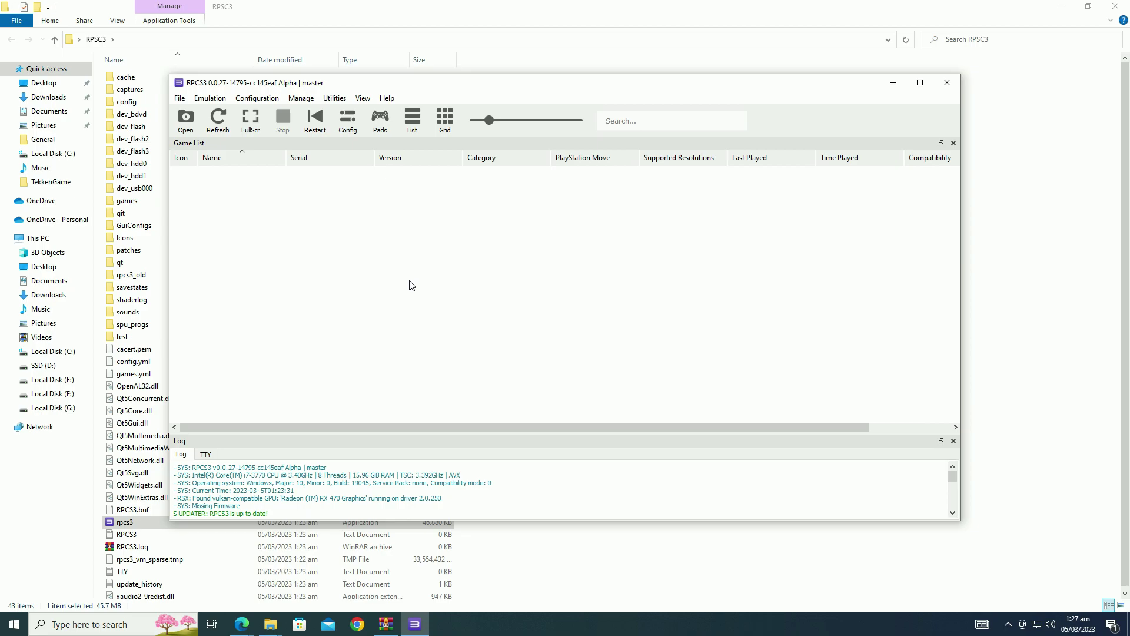
- Enter and save the RPCN account username KinjinTekken and its token
left_click(260, 99)
left_click(260, 253)
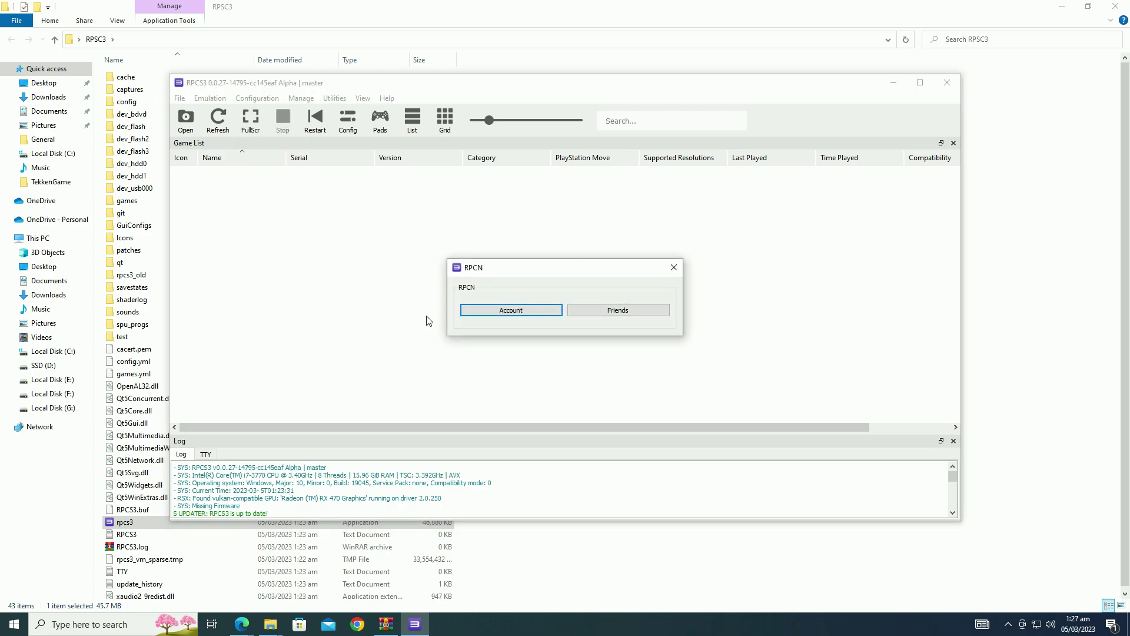
left_click(512, 314)
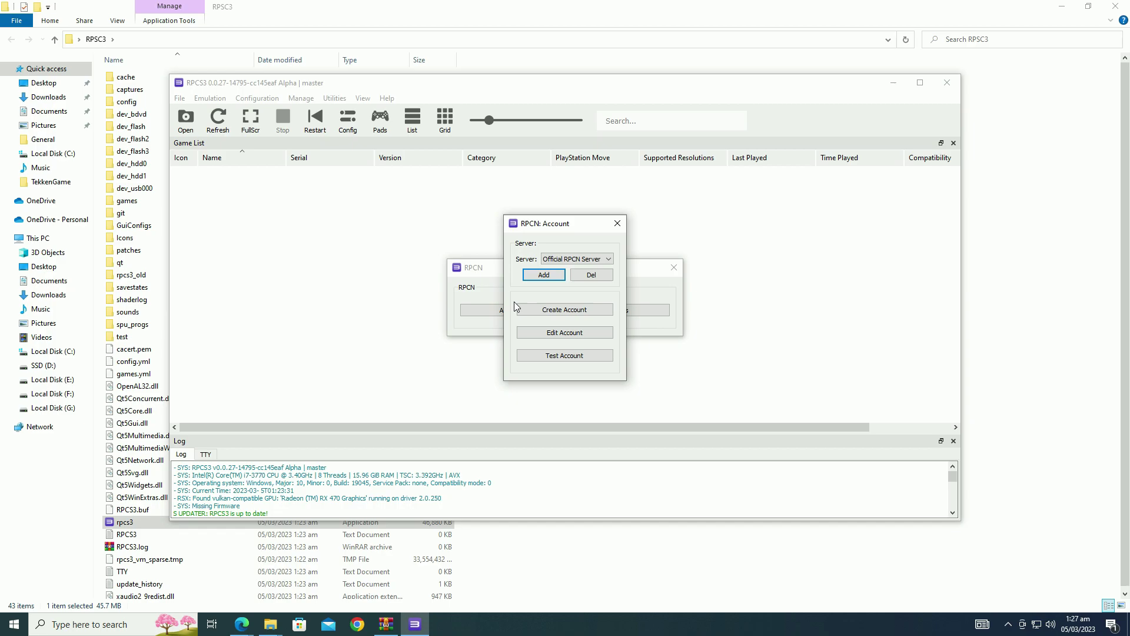
left_click(562, 333)
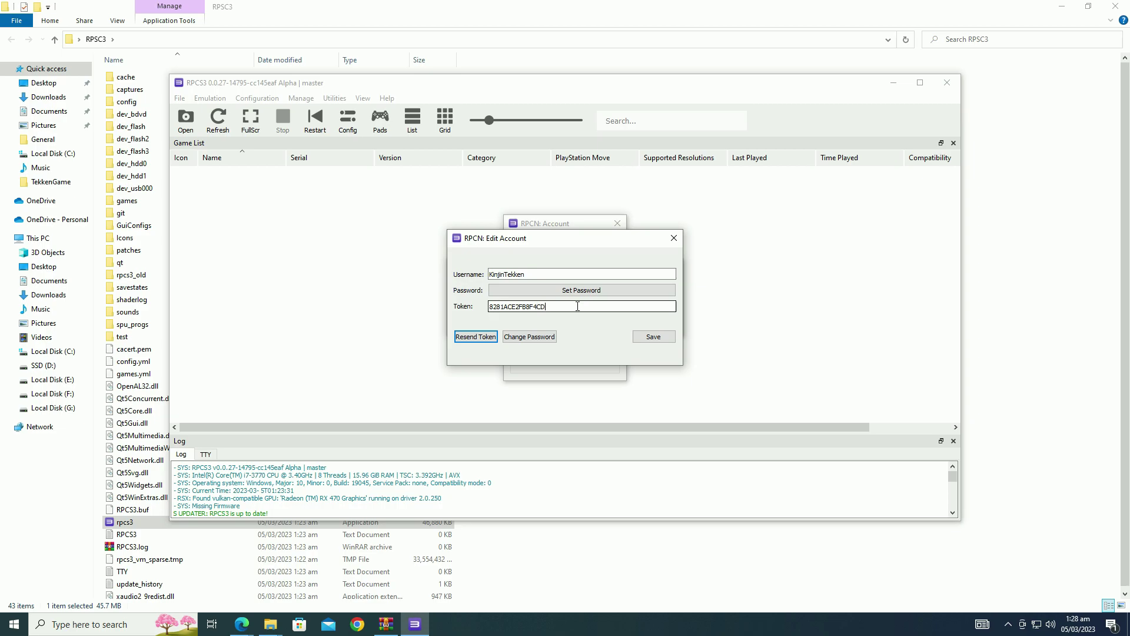
left_click(653, 337)
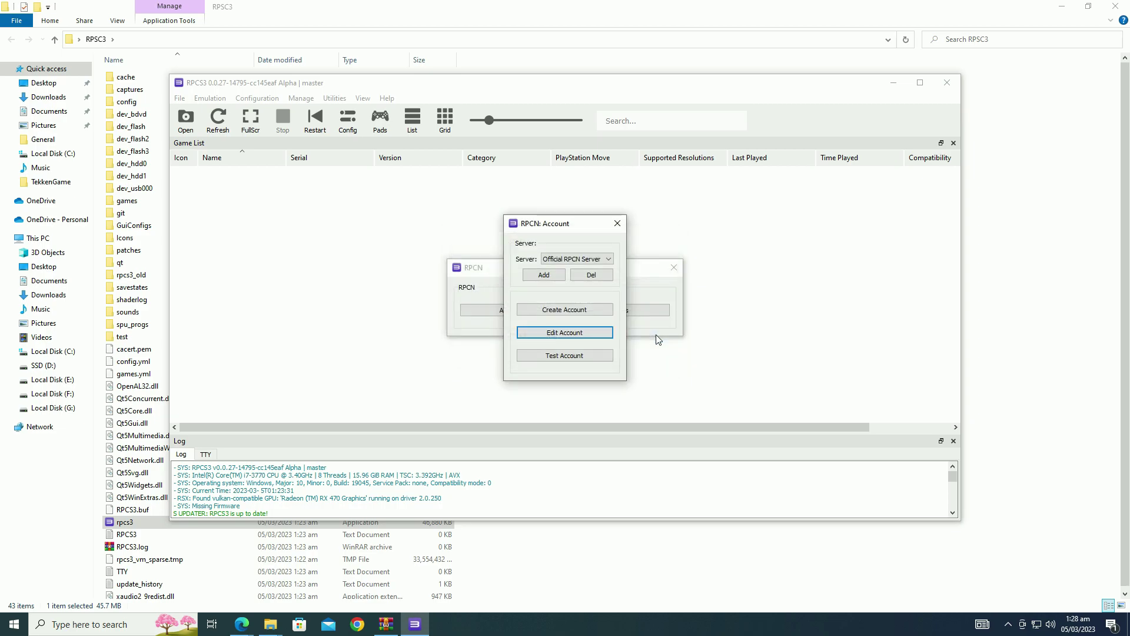
- Test that the RPCN account is valid, then close the RPCN dialogs
left_click(541, 355)
left_click(584, 321)
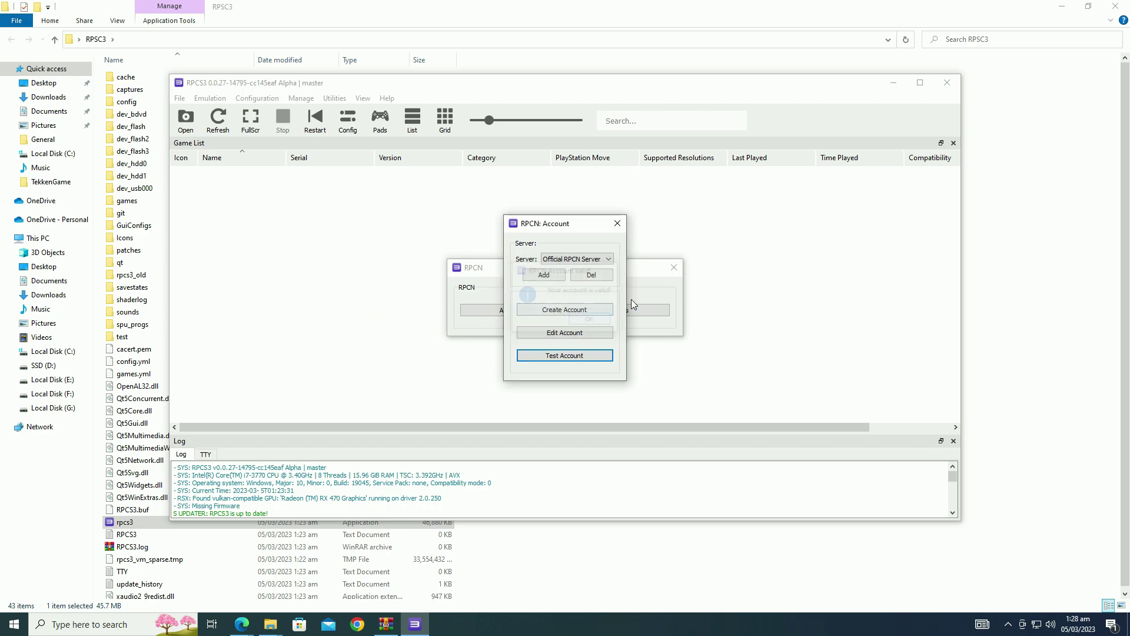
left_click(620, 229)
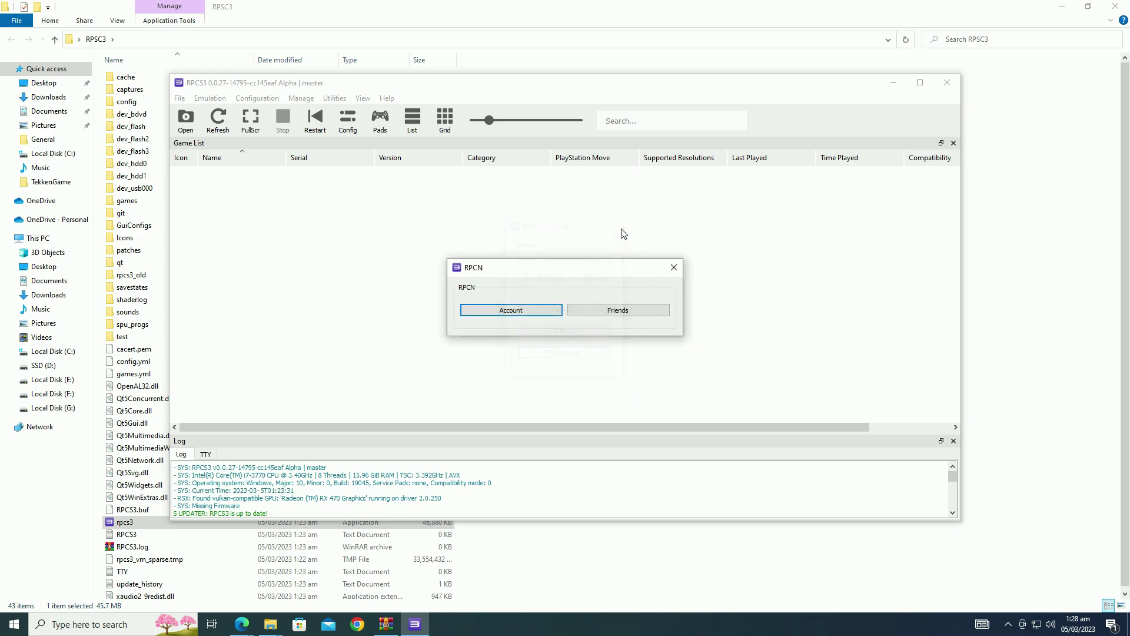
left_click(674, 273)
- Search NoPayStation for Tekken Tag Tournament 2 and open its game entry
left_click(156, 30)
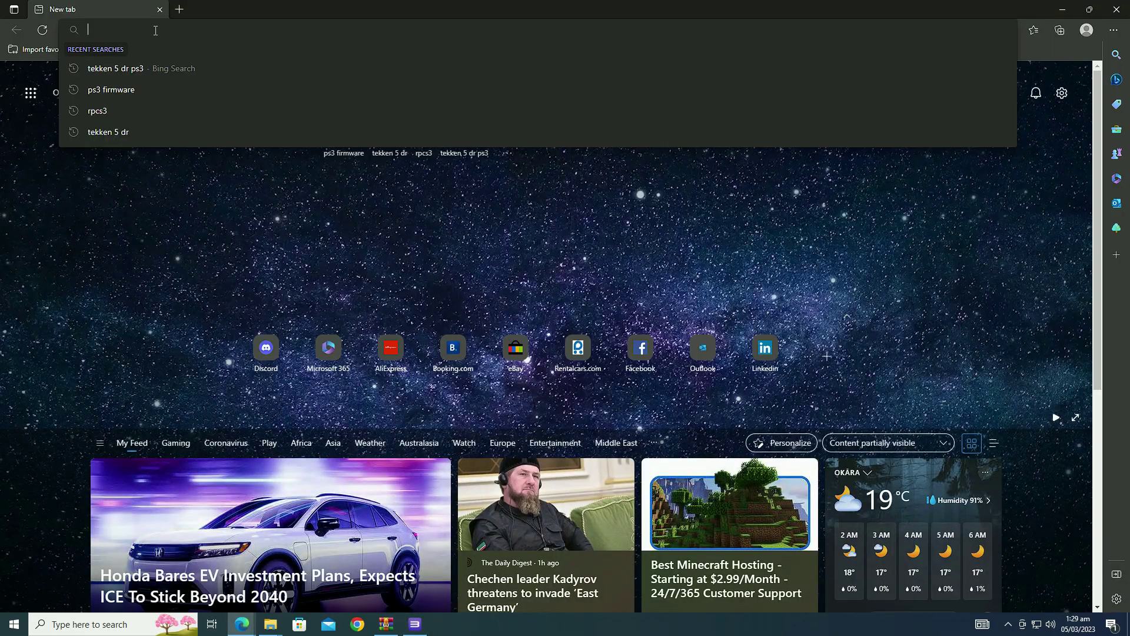
type("https://nopaystation.com/search?query=Tekken%20tag%20tournament%202&region=us&limit=10&orderBy=completionDate&sort=DESC&missing=Show&page=1")
key("Return")
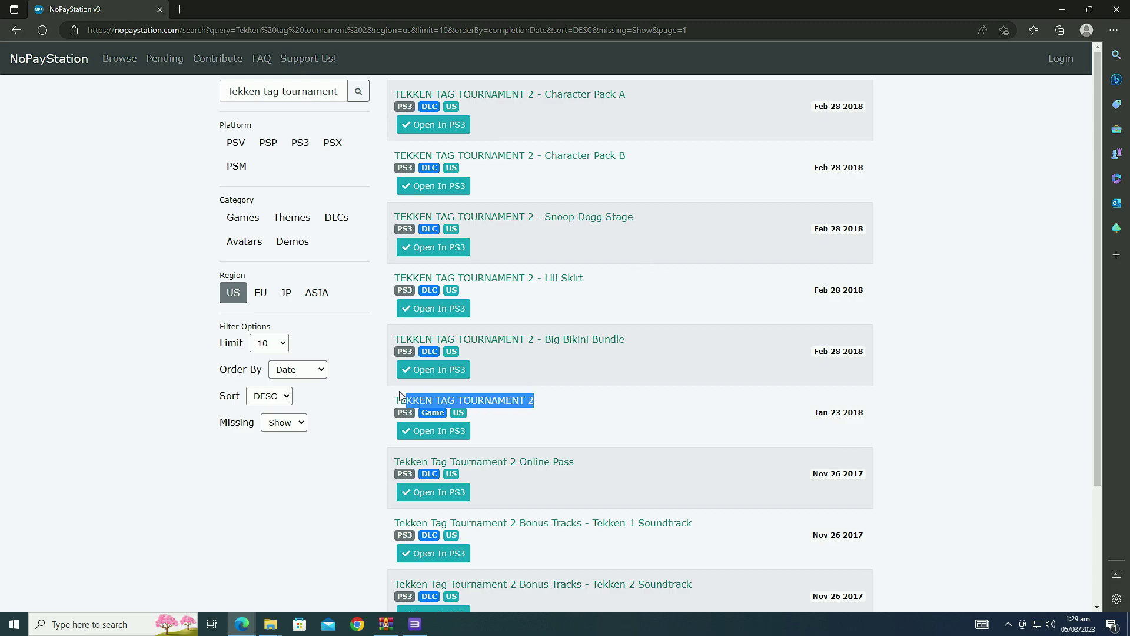
left_click_drag(558, 408, 545, 399)
left_click(507, 404)
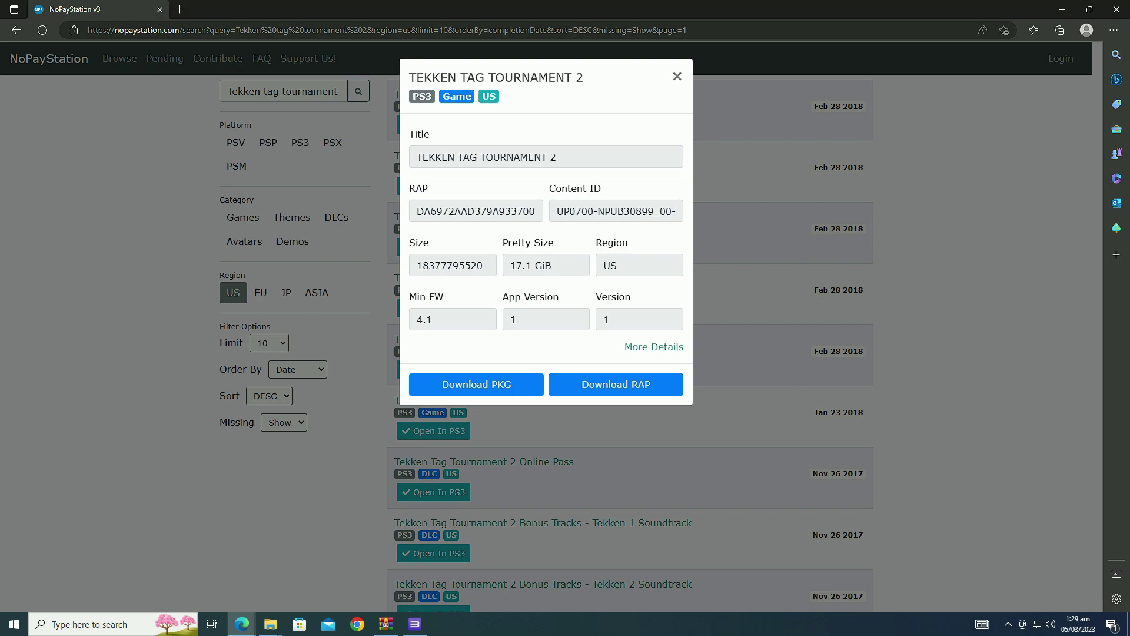
- Save the Tekken Tag Tournament 2 PKG file to disk
right_click(480, 388)
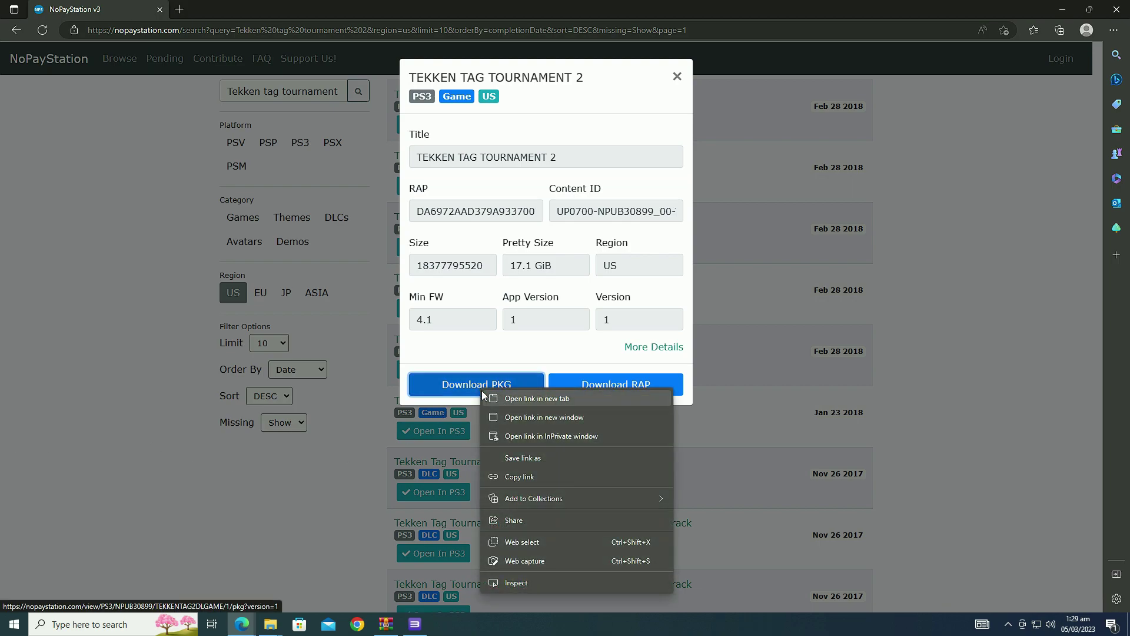
left_click(535, 460)
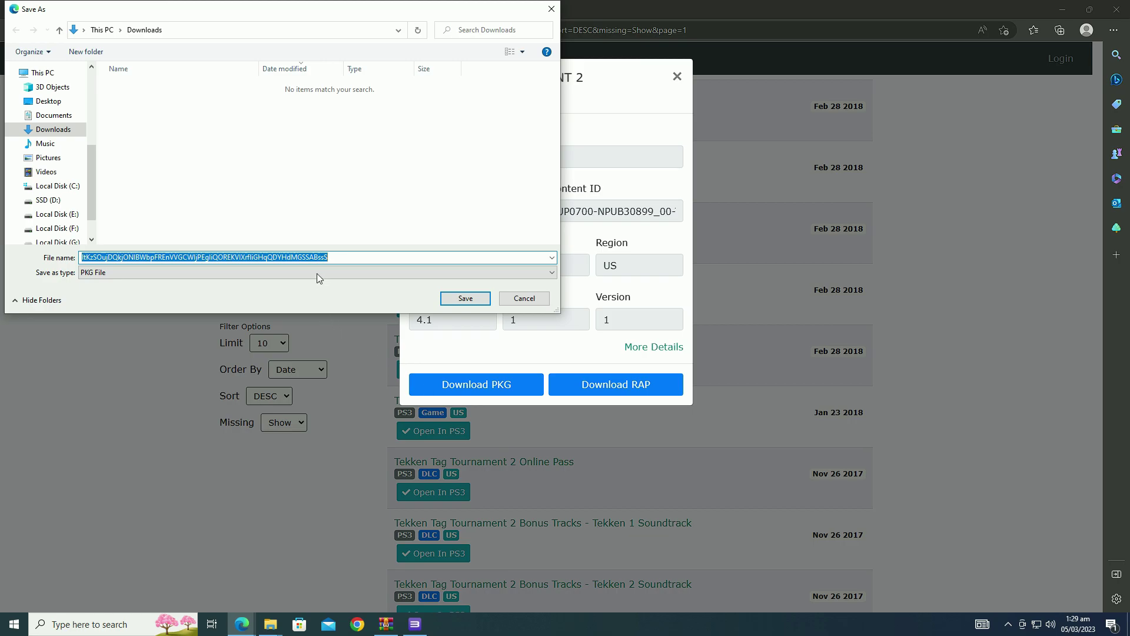
left_click(464, 299)
- Save the Tekken Tag Tournament 2 RAP licence file to disk
right_click(617, 381)
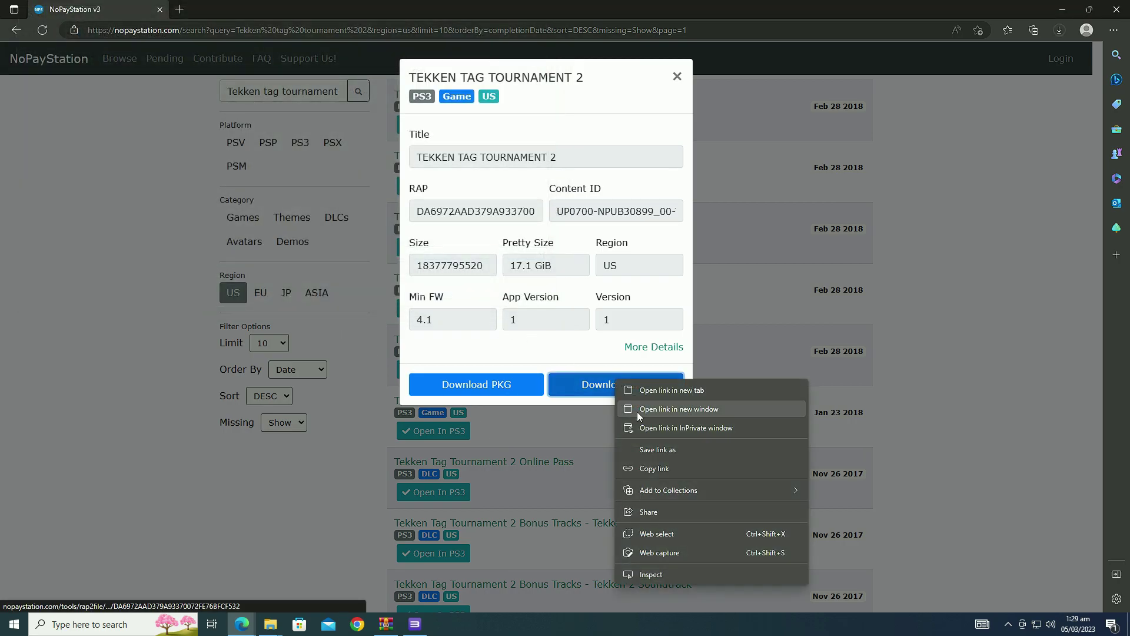
left_click(657, 450)
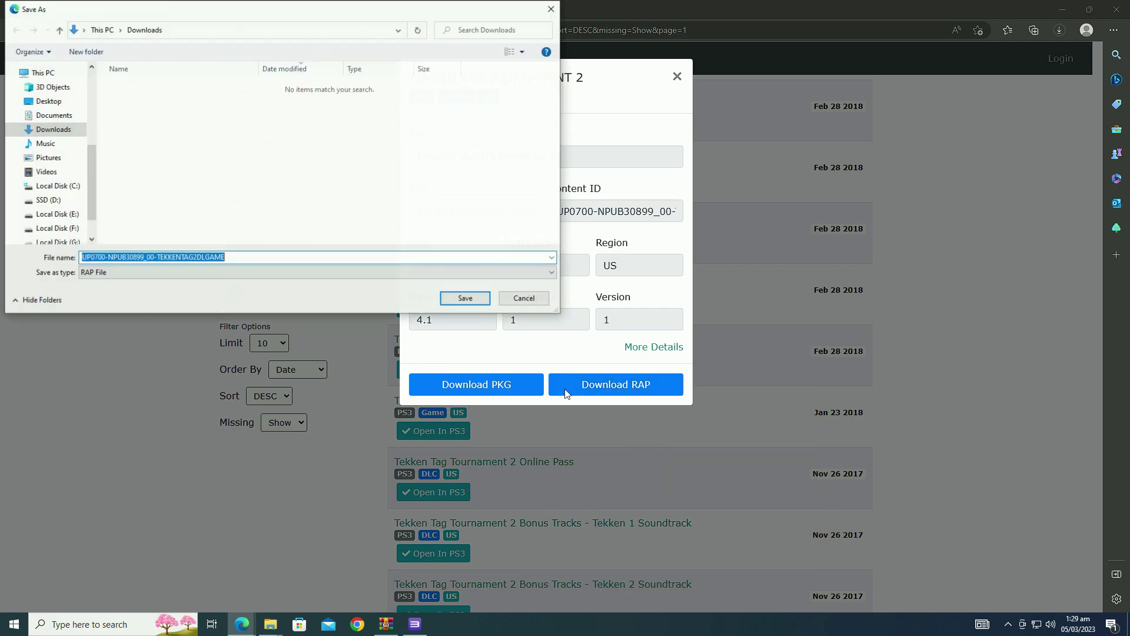
left_click(465, 298)
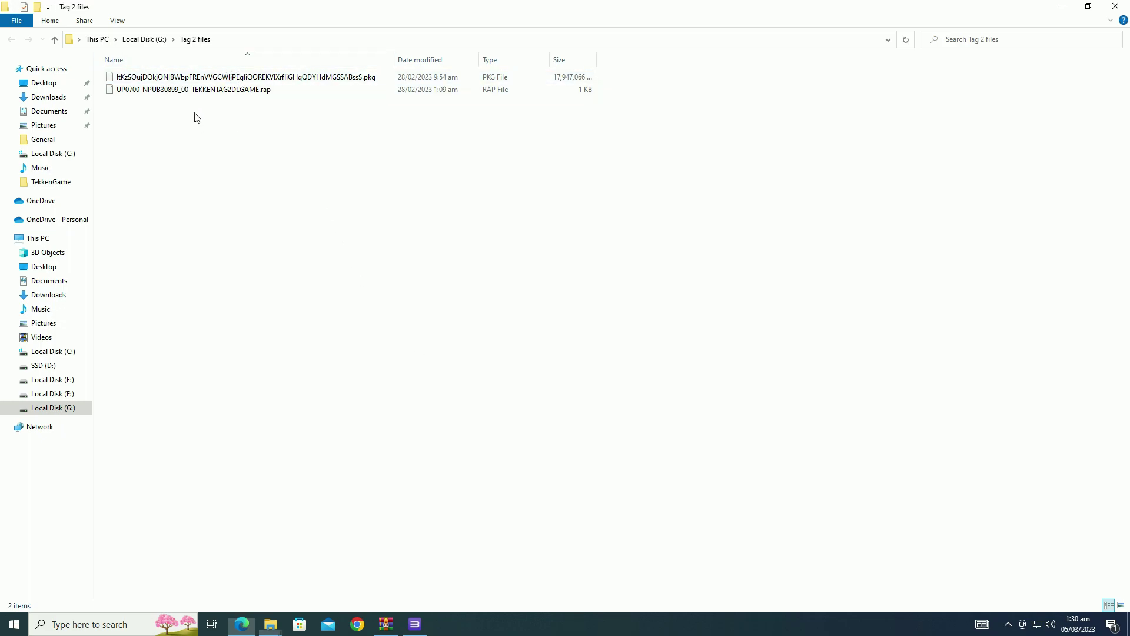
- Install the Tekken Tag Tournament 2 .pkg and .rap files via File > Install Packages/Raps/Edats
key("ctrl+a")
left_click(440, 549)
left_click(416, 626)
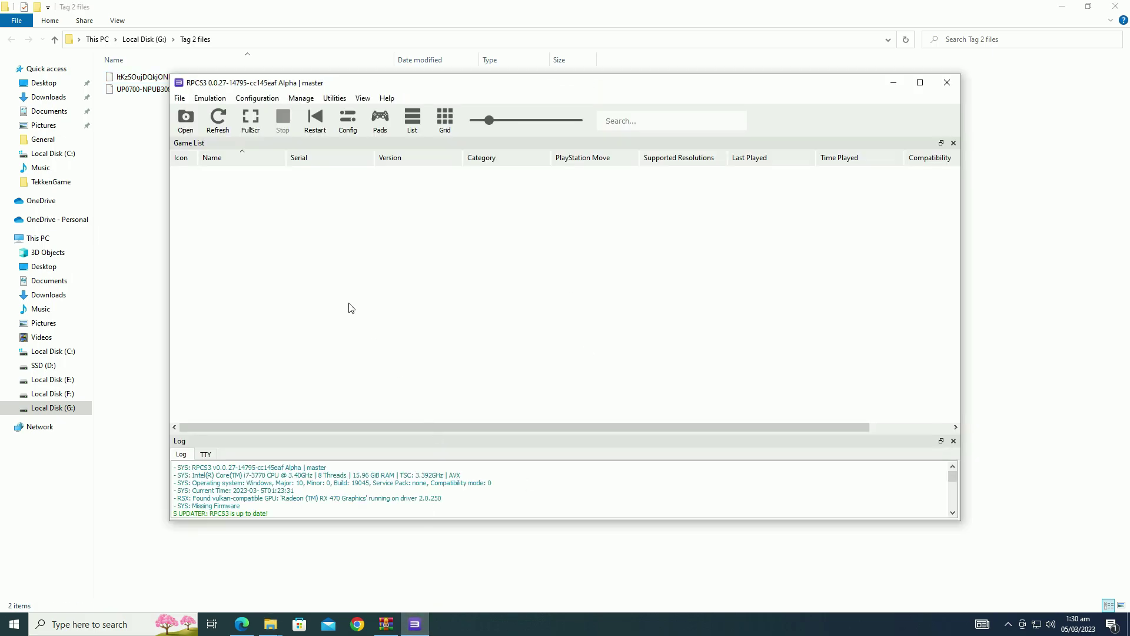
left_click(199, 129)
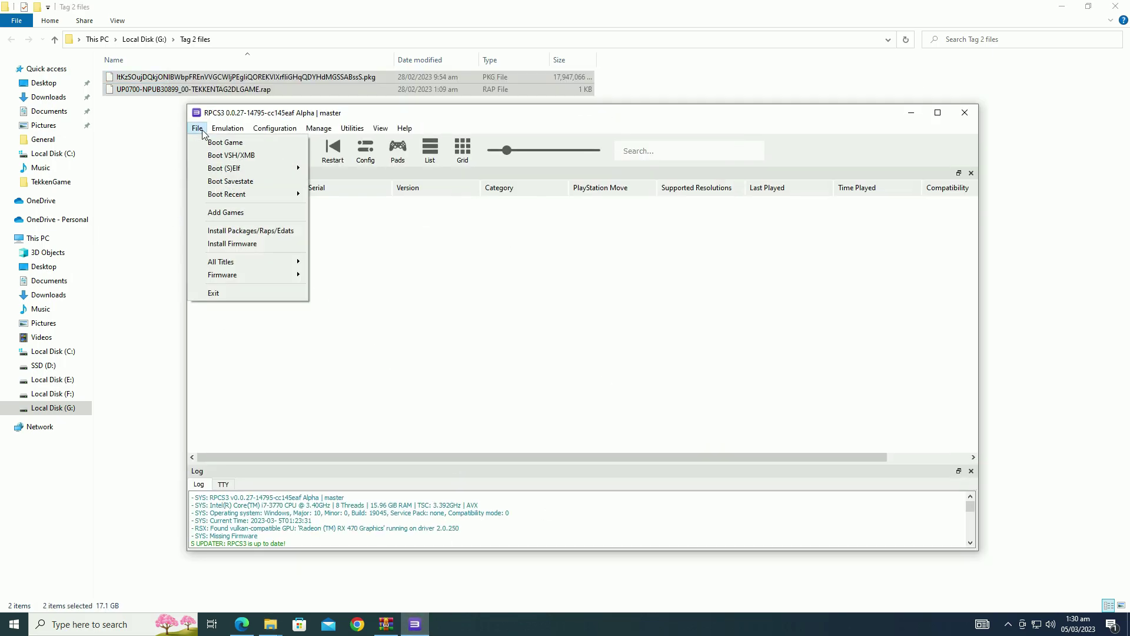
left_click(227, 232)
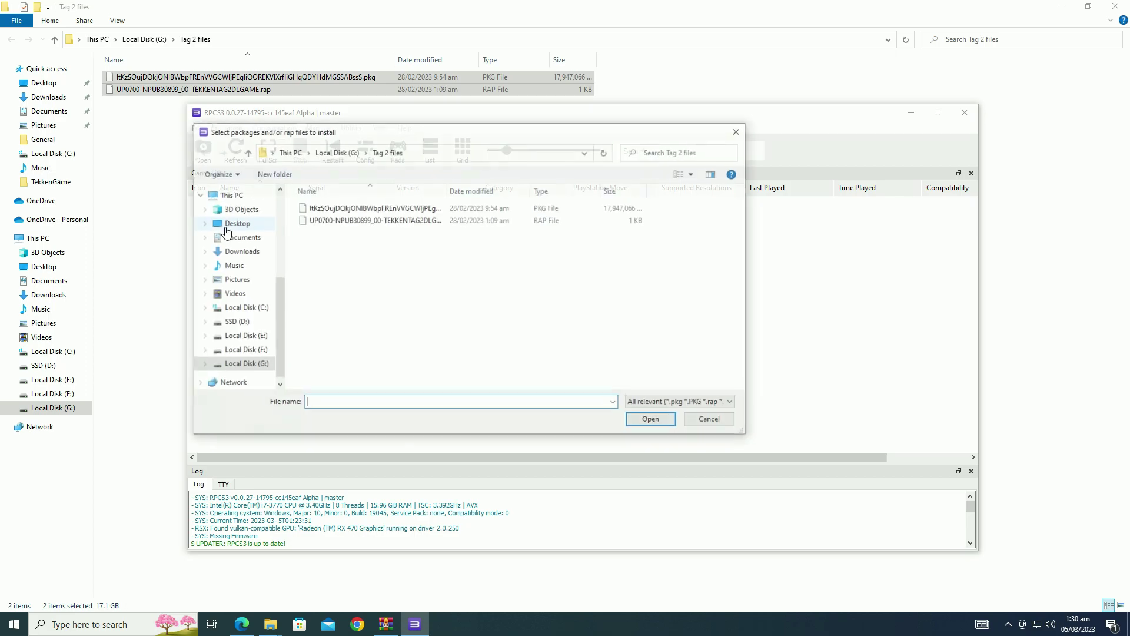
left_click_drag(409, 251, 376, 211)
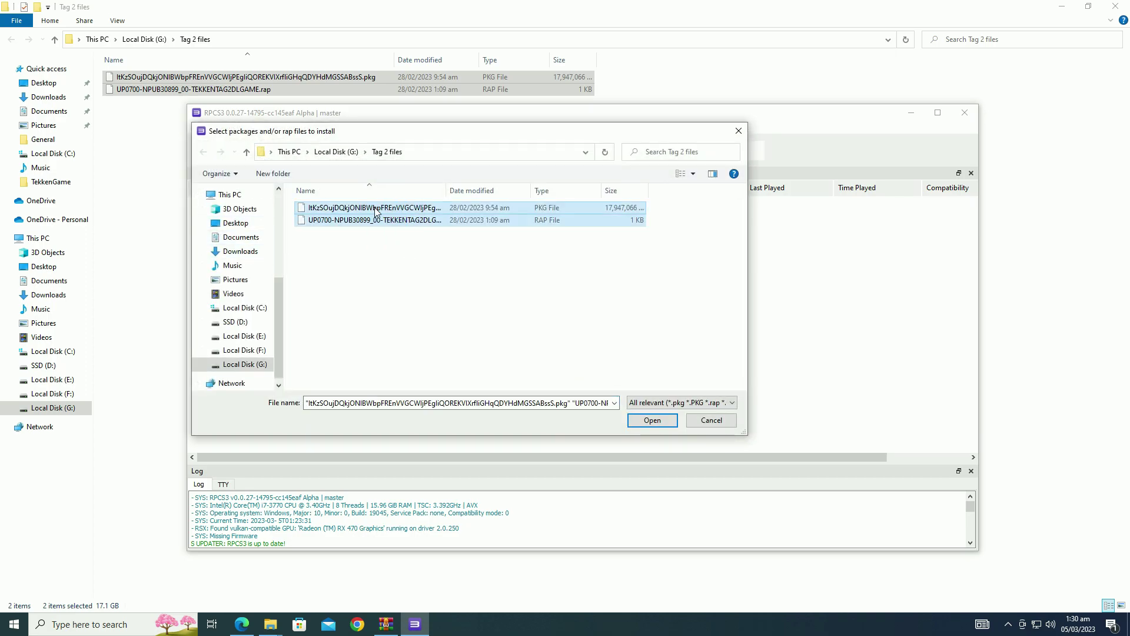
left_click(650, 421)
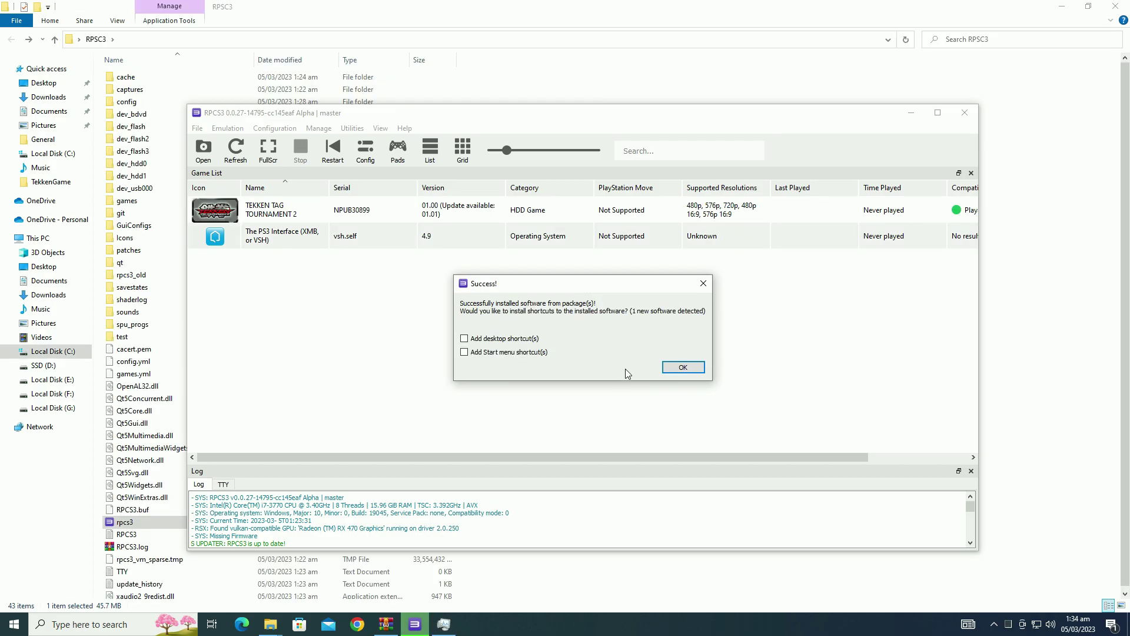
left_click(677, 367)
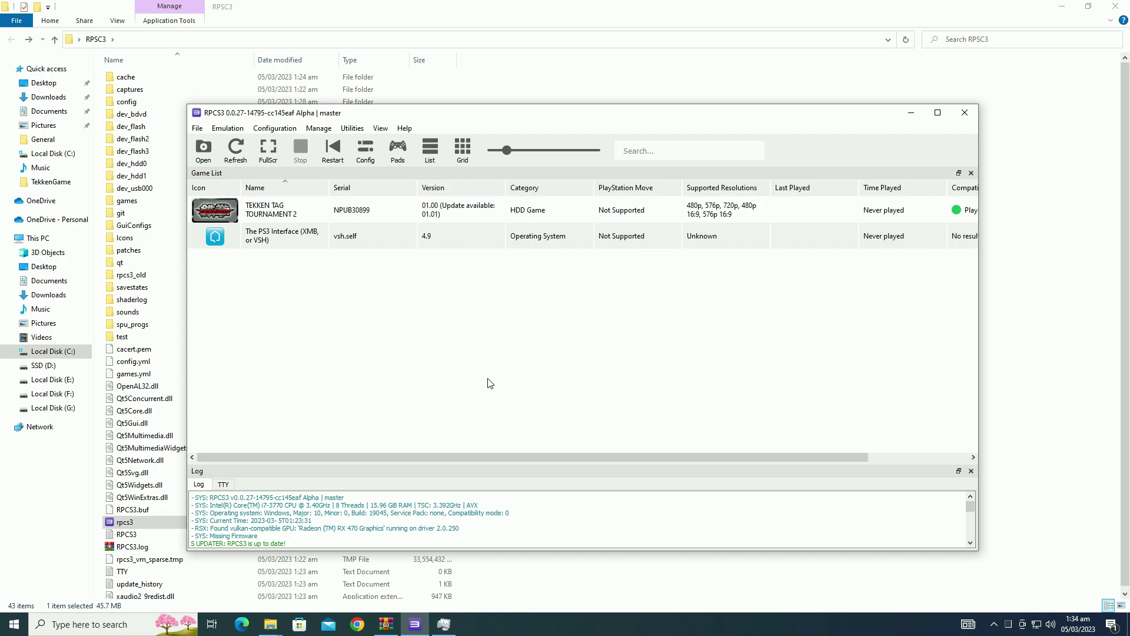
- Download the Tekken Tag Tournament 2 v01.01 update .pkg in Edge from its playstation.net link
left_click(241, 625)
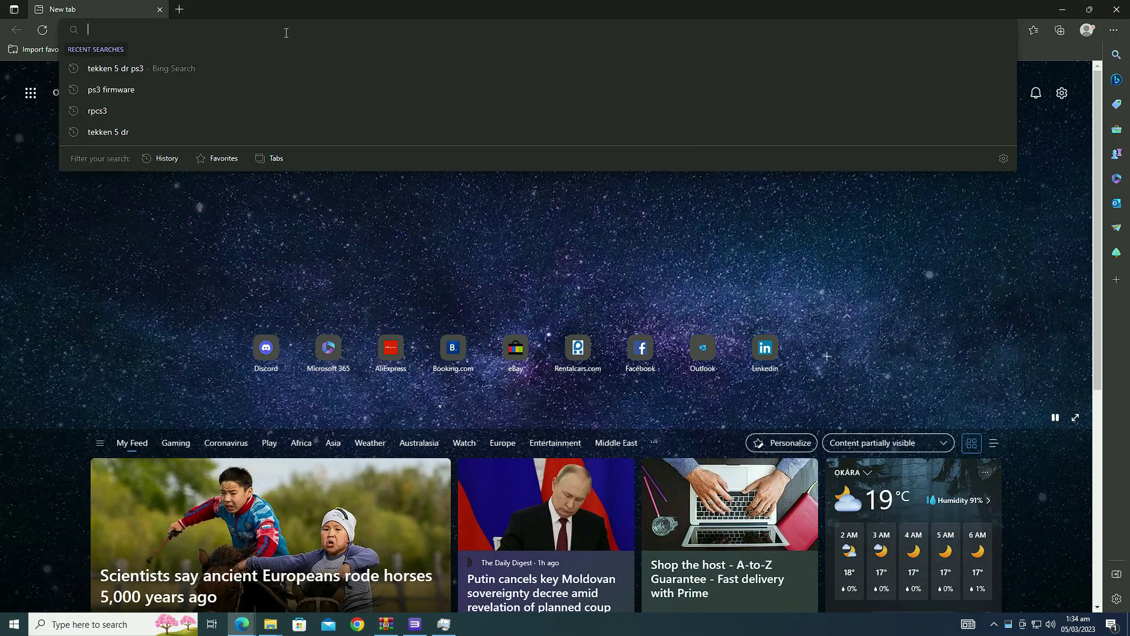
type("http://b0.ww.np.dl.playstation.net/tppkg/np/NPUB30899/NPUB30899_T0/a4ee22a7cf2817c7/UP0700-NPUB30899_00-TEKKENTAG2DLGAME-A0101-V0100-PE.pkg")
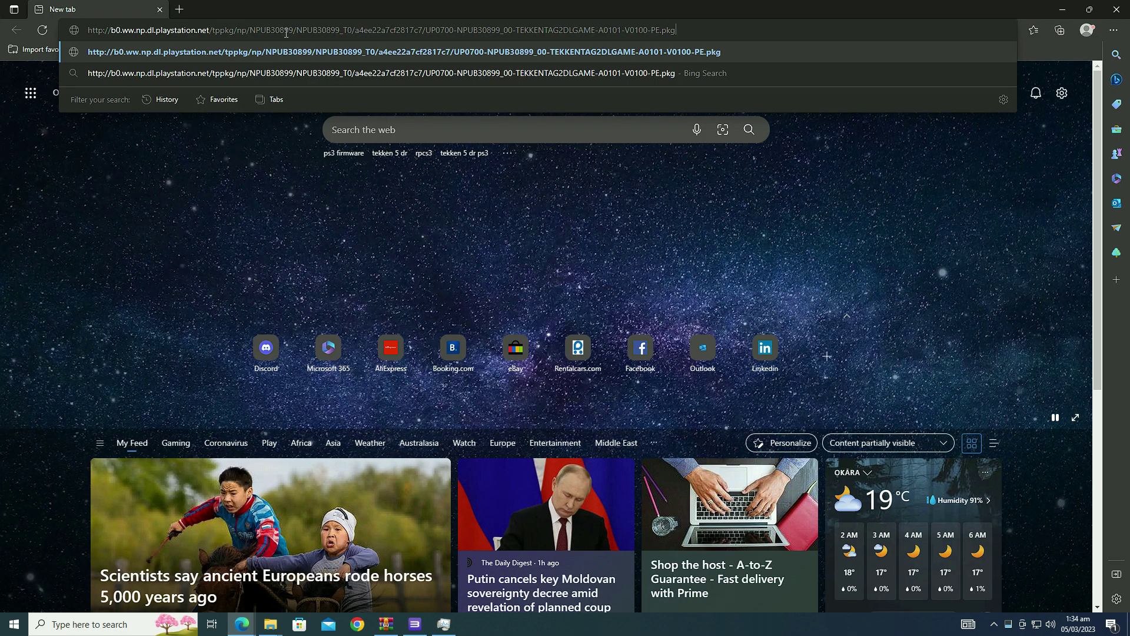
key("Return")
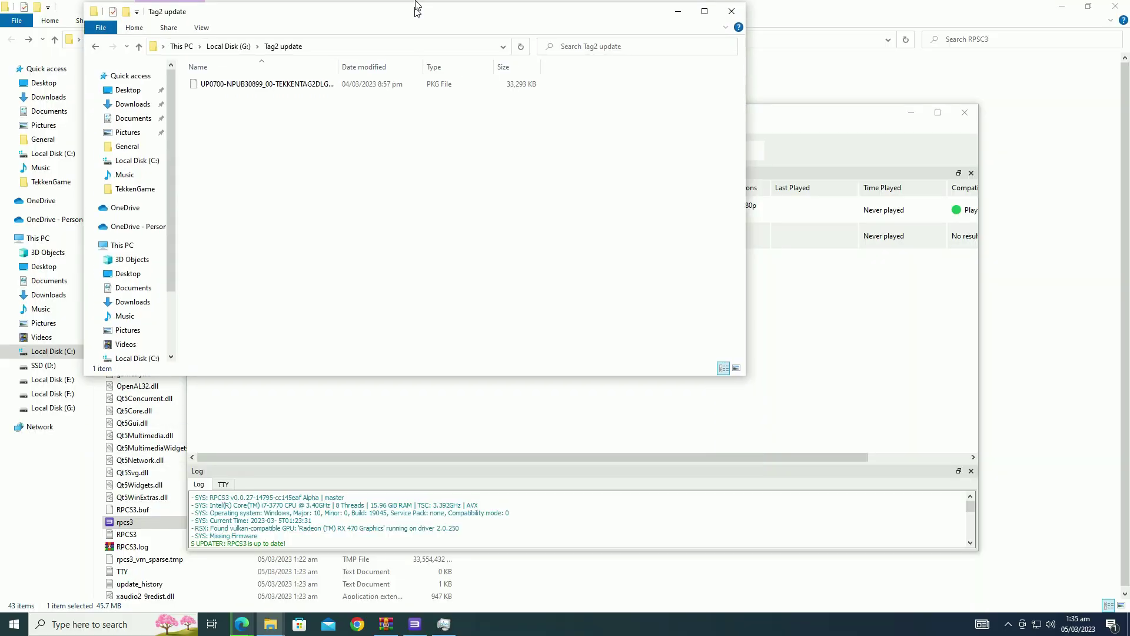
- Install the v01.01 update .pkg by dropping it onto RPCS3, then select Tekken Tag Tournament 2
double_click(417, 8)
left_click(443, 624)
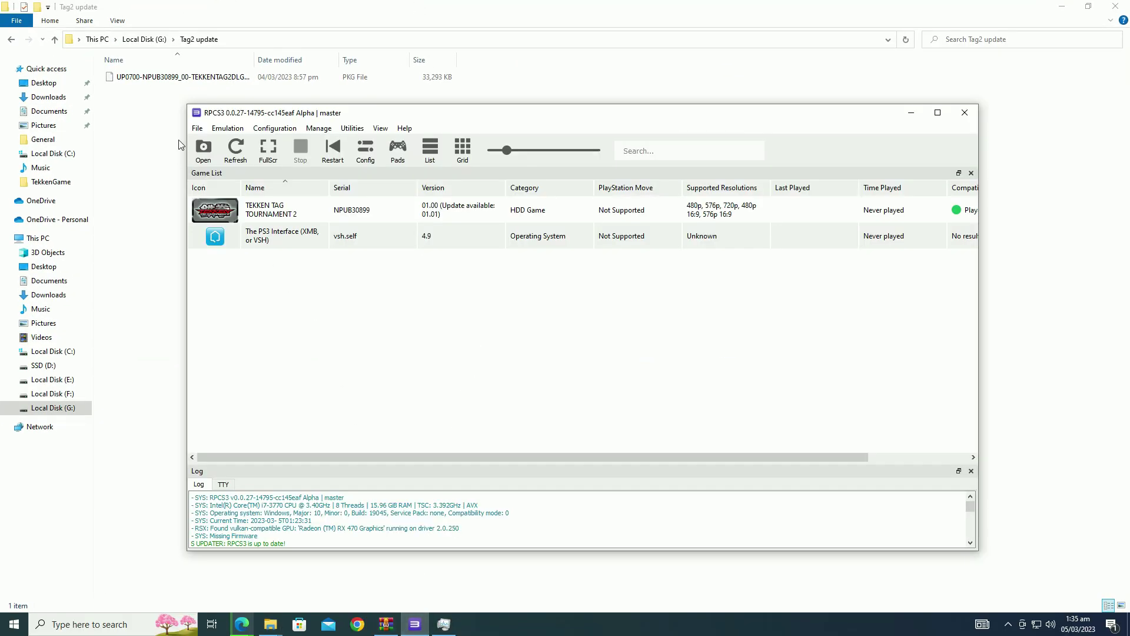
left_click_drag(177, 77, 321, 346)
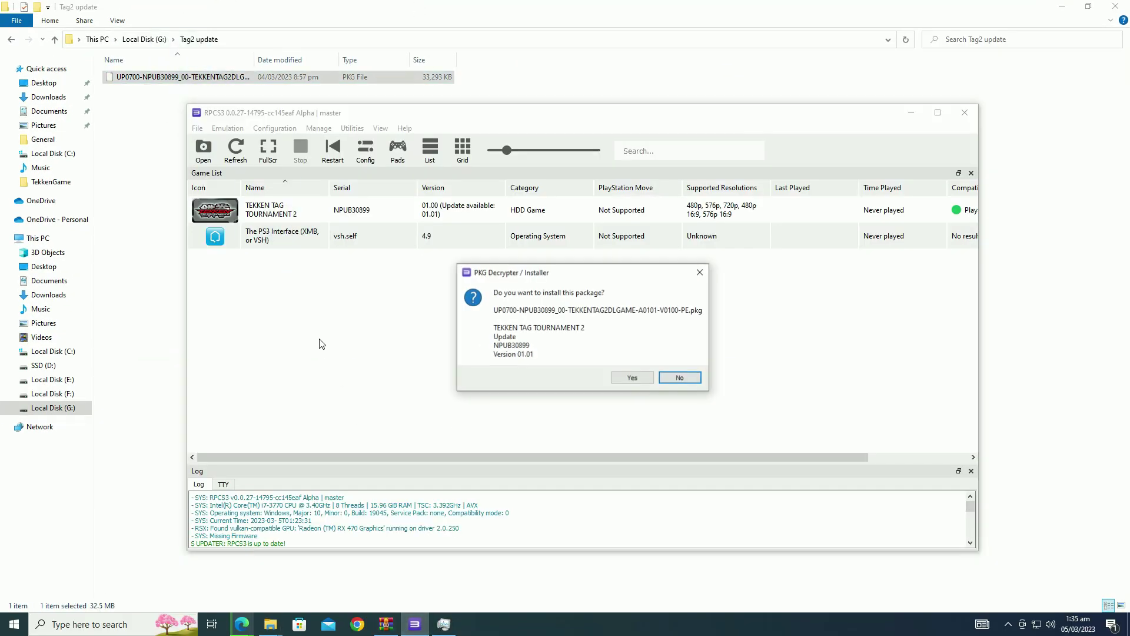
left_click(631, 378)
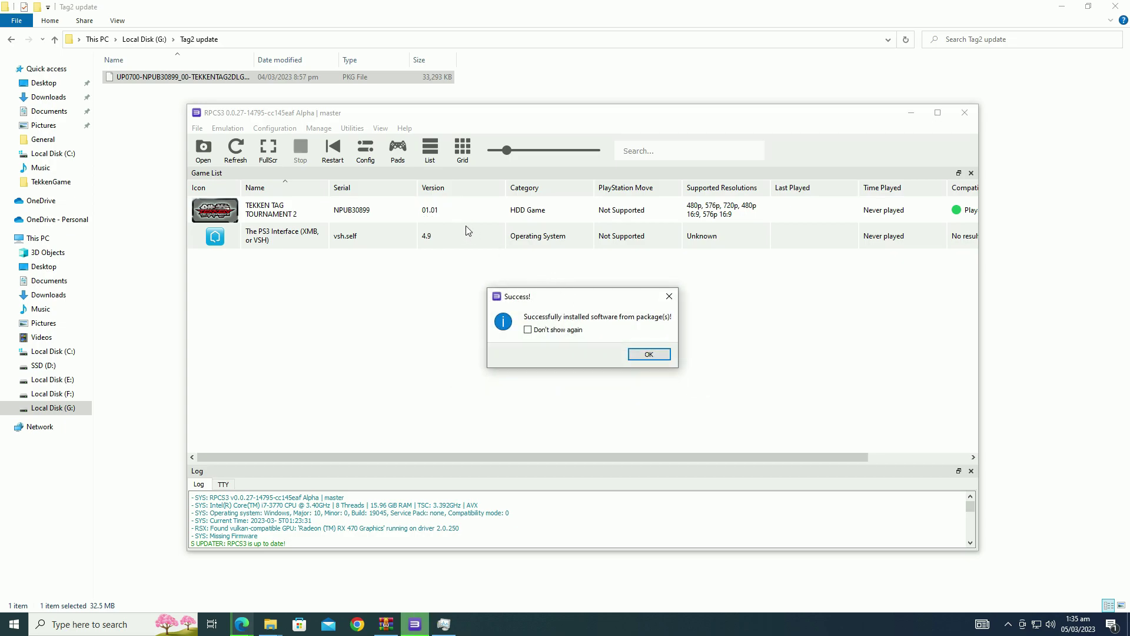
left_click(650, 358)
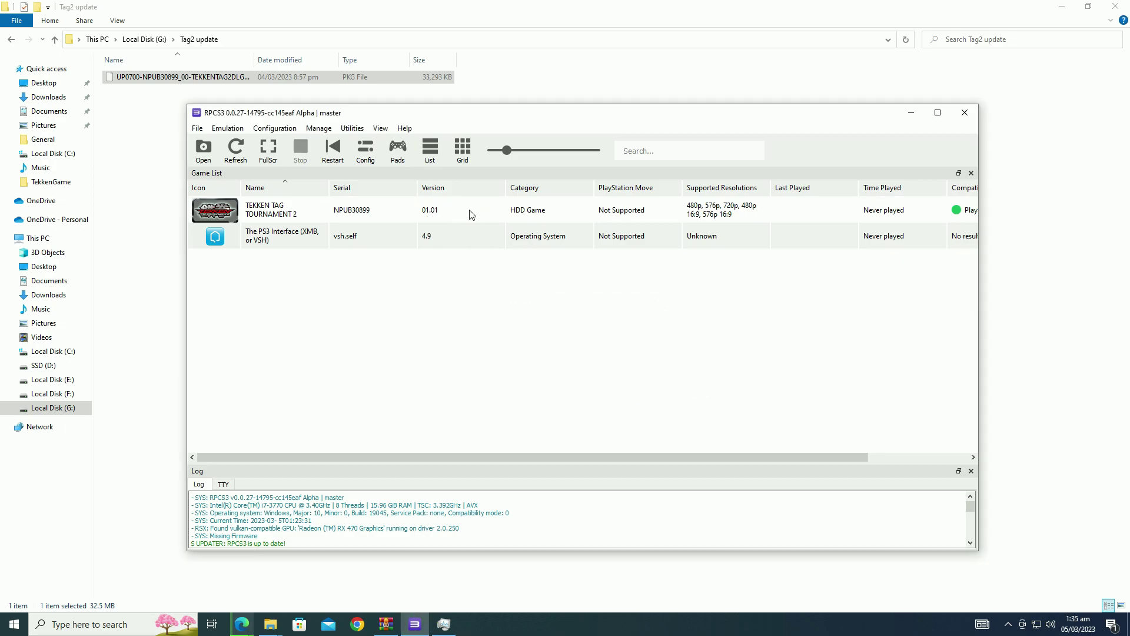
left_click(408, 222)
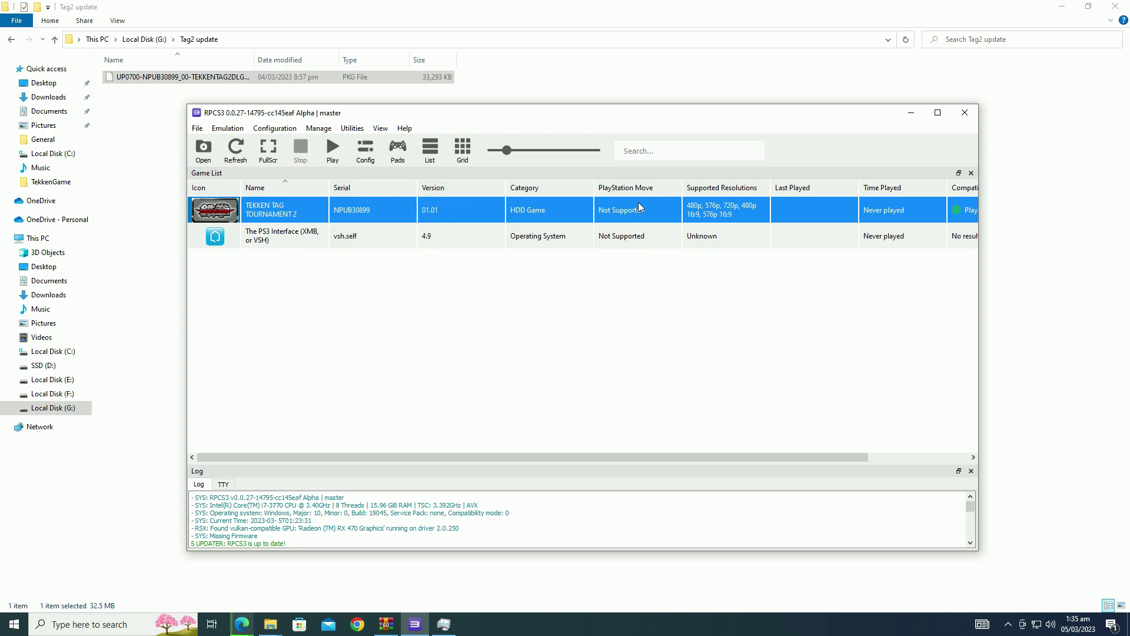
- Reload the NoPayStation search results and open the Tekken Tag Tournament 2 Online Pass entry
type("https://nopaystation.com/search?query=Tekken%20tag%20tournament%202&region=us&limit=10&orderBy=completionDate&sort=DESC&missing=Show&page=1")
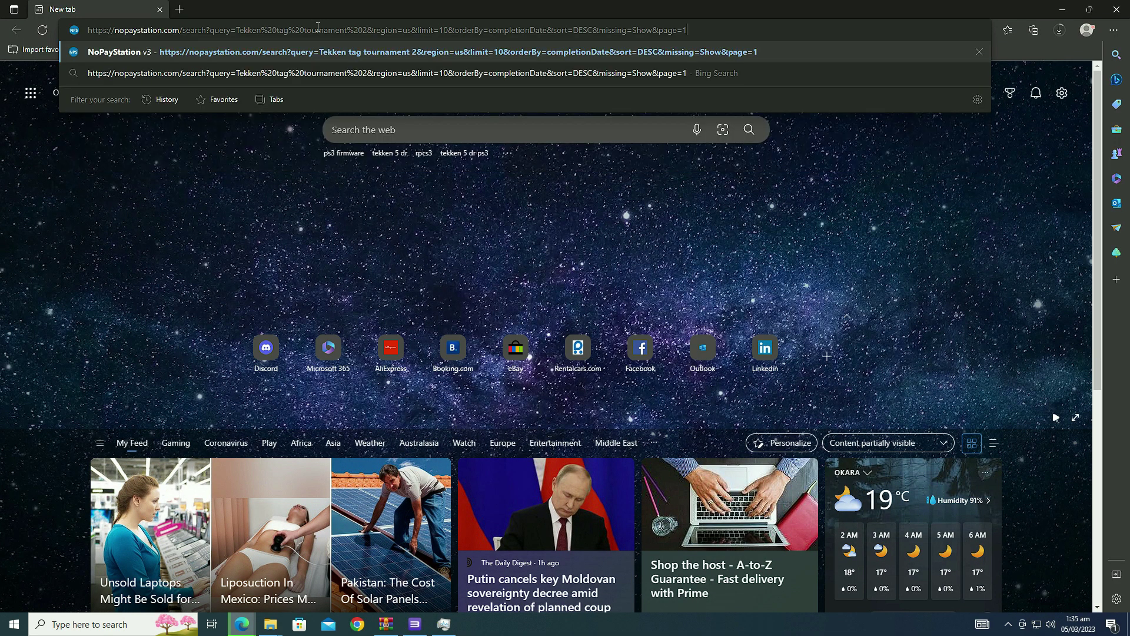
key("Return")
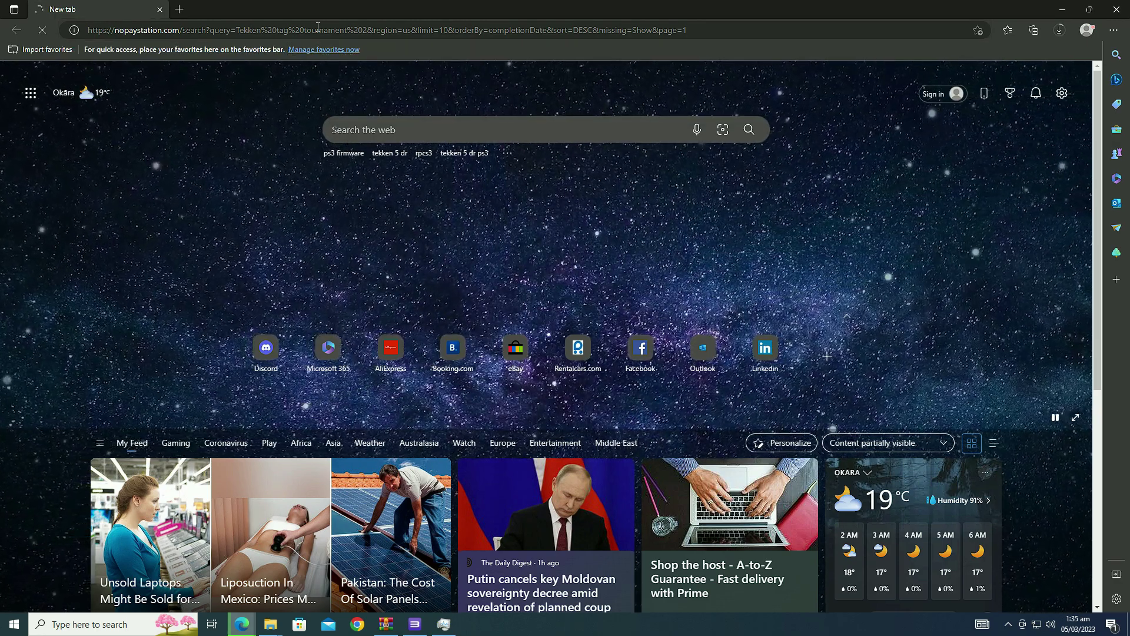
scroll(614, 212, "down", 2)
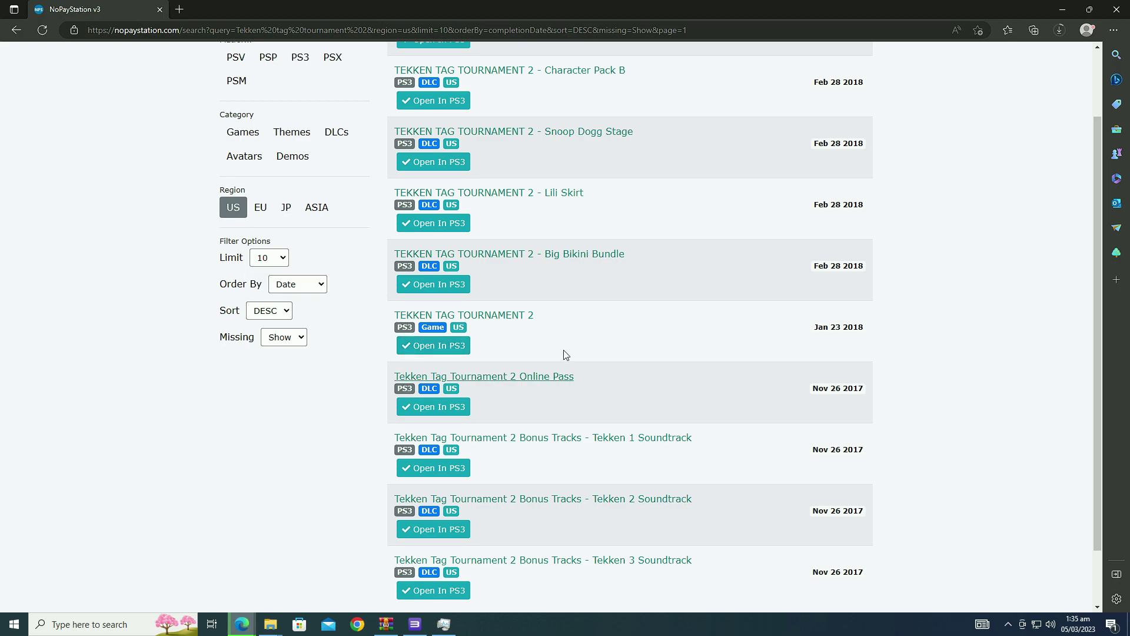
left_click(540, 378)
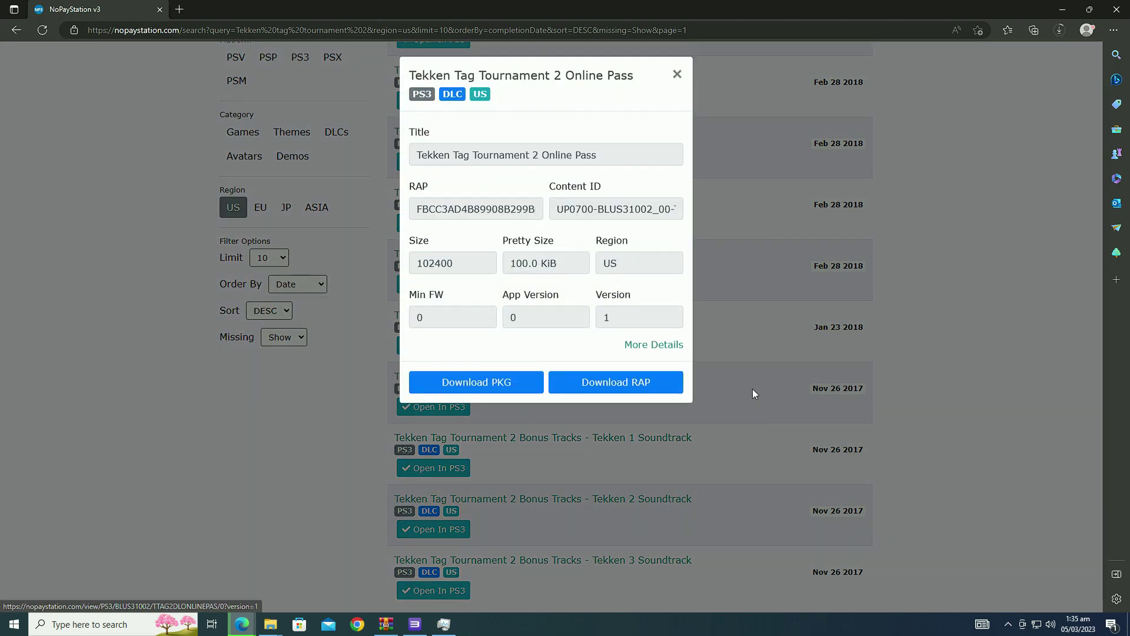
- Save the Online Pass PKG and RAP files into the 'Tag 2 online Pass' folder
right_click(506, 388)
left_click(554, 460)
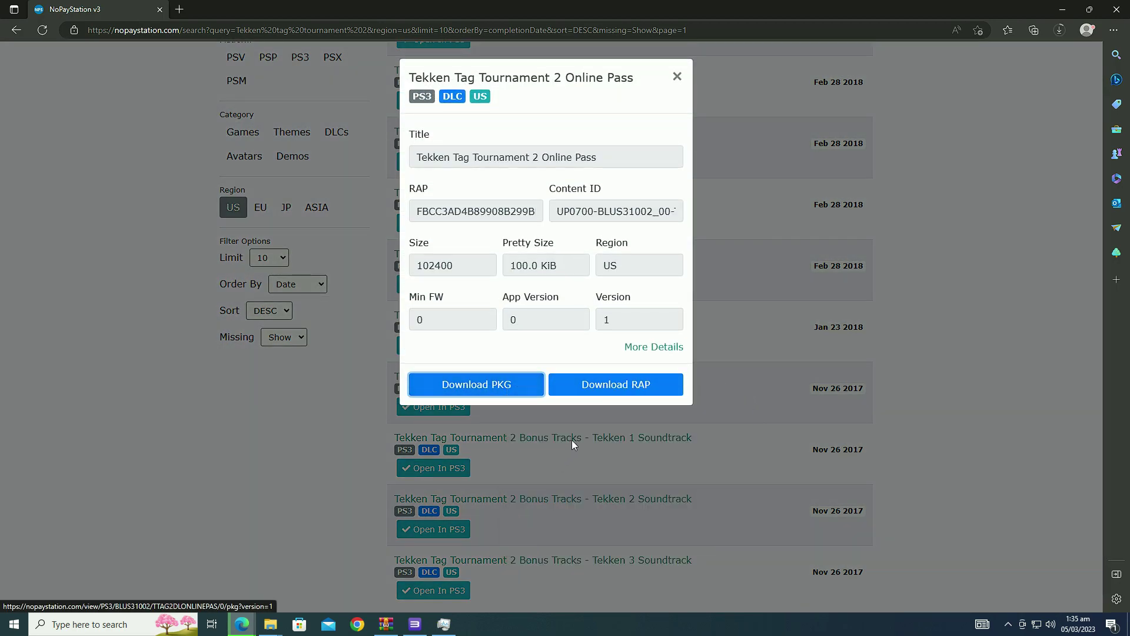
right_click(600, 386)
left_click(633, 454)
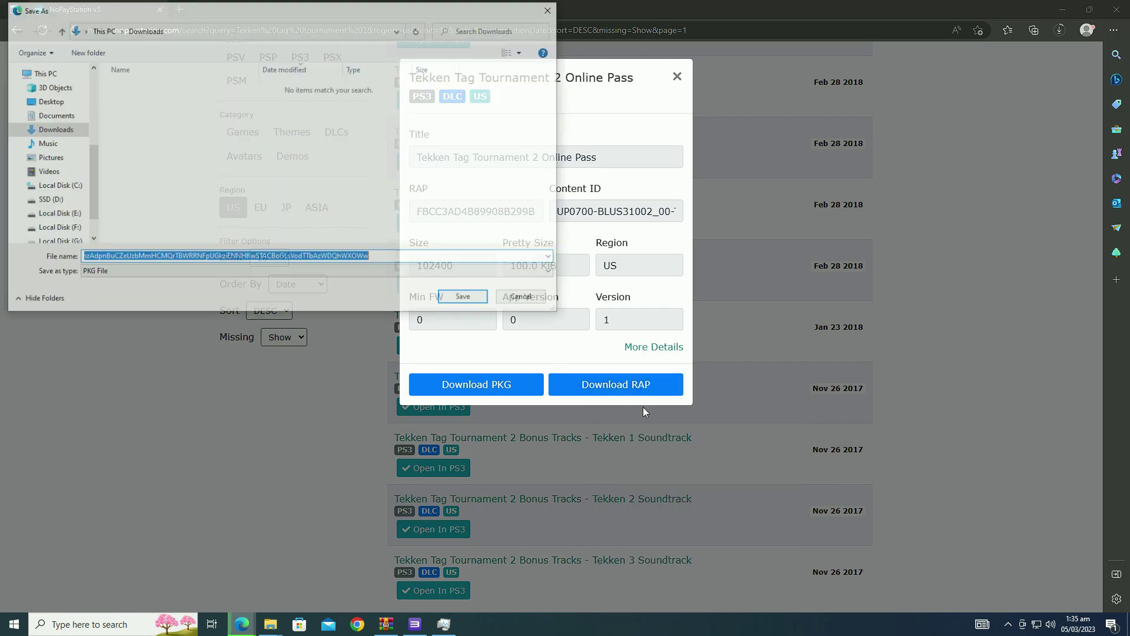
left_click(465, 298)
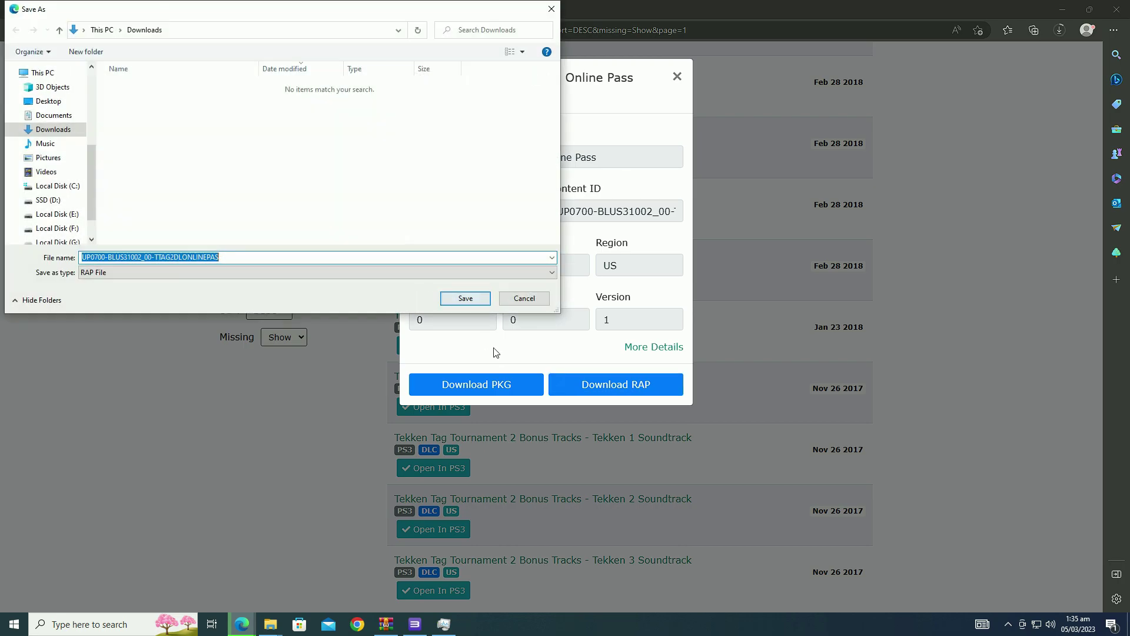
left_click(470, 300)
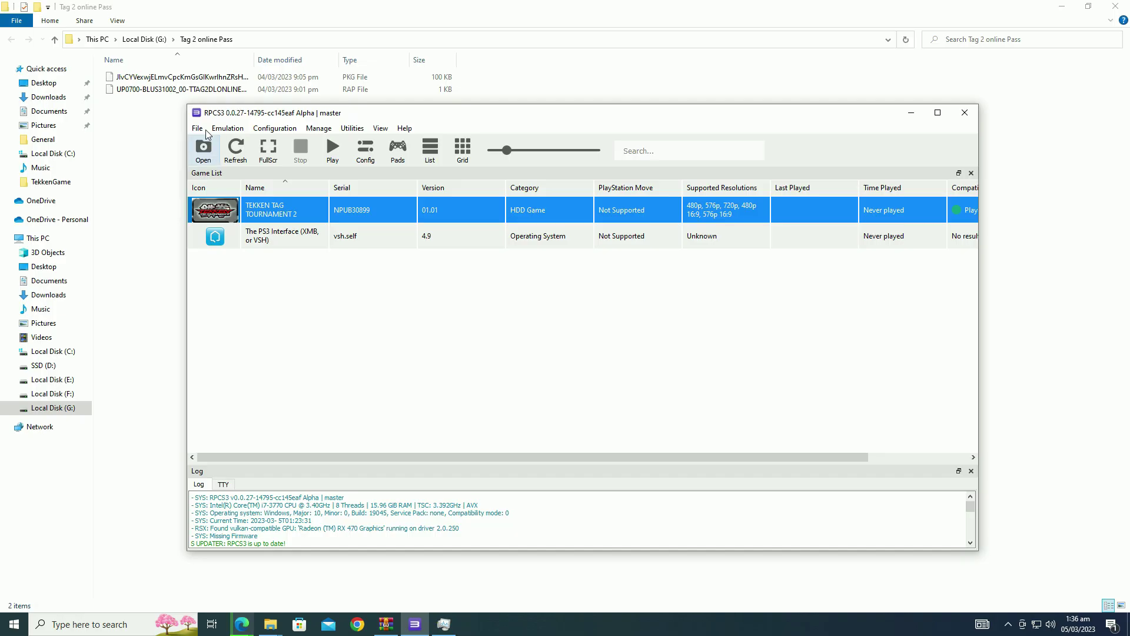
- Install both Online Pass PKG and RAP files from G:\Tag 2 online Pass via Install Packages/Raps
left_click(199, 128)
left_click(250, 230)
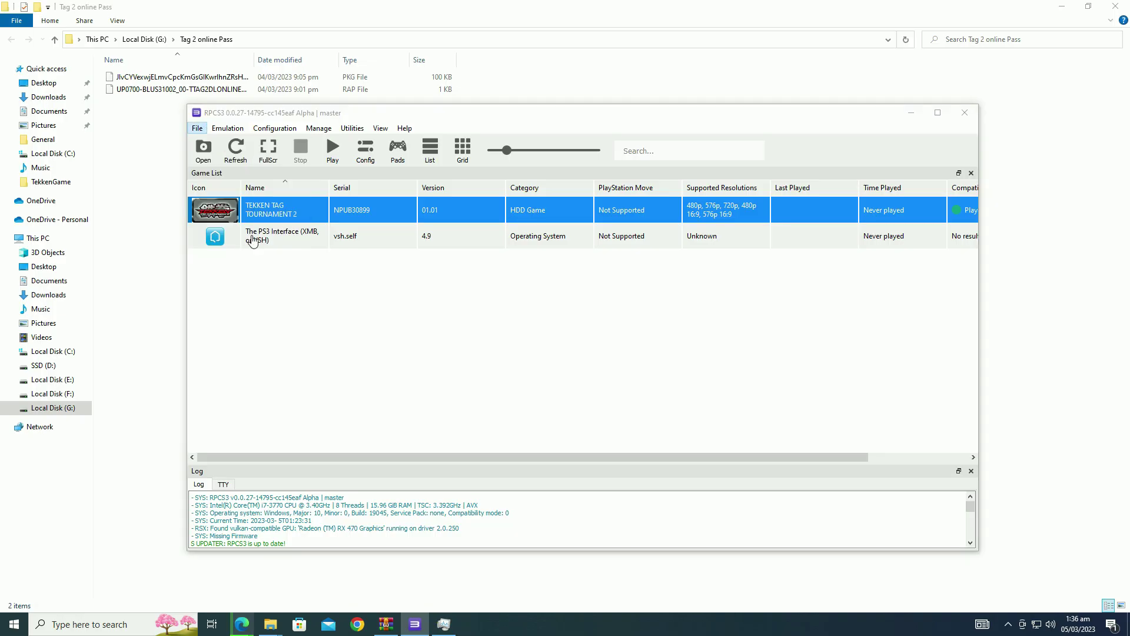
left_click(455, 151)
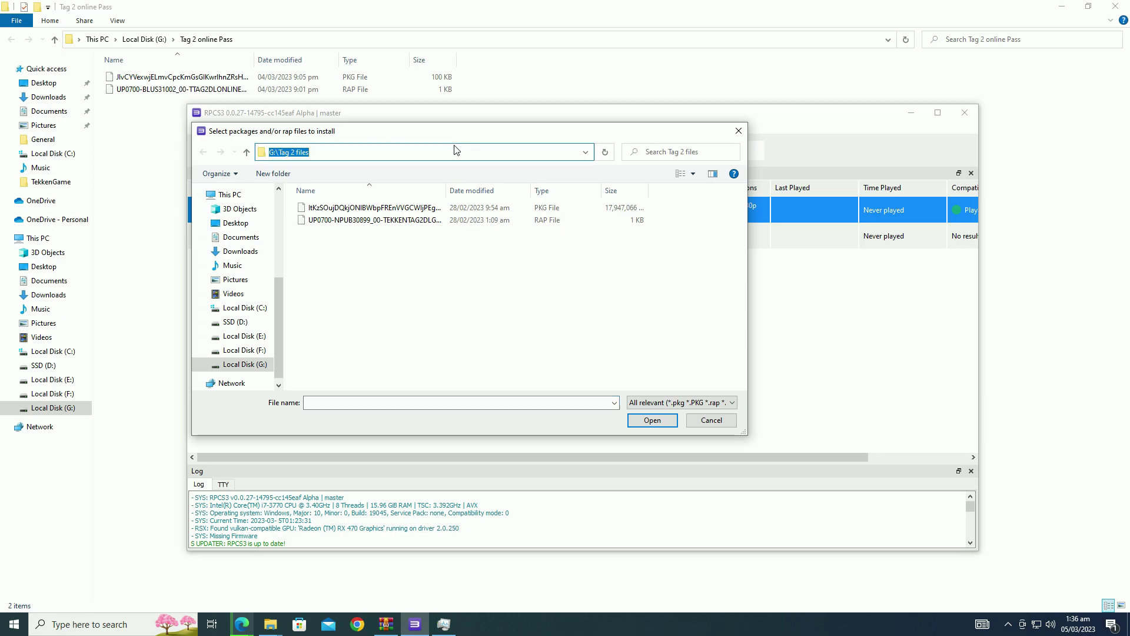
key("Return")
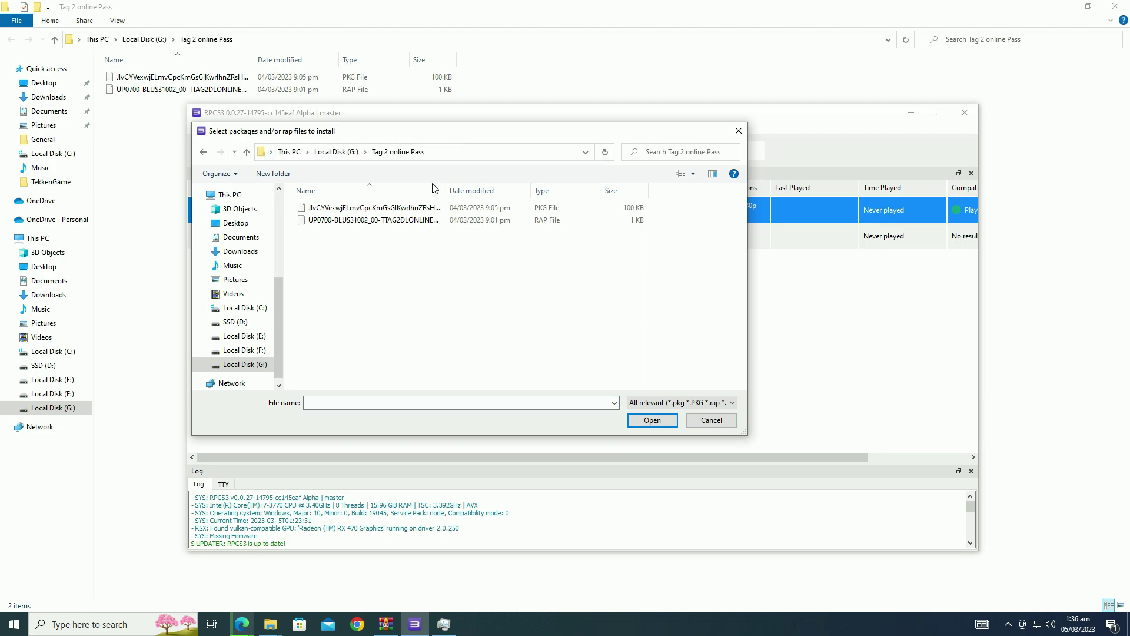
left_click_drag(429, 248, 405, 203)
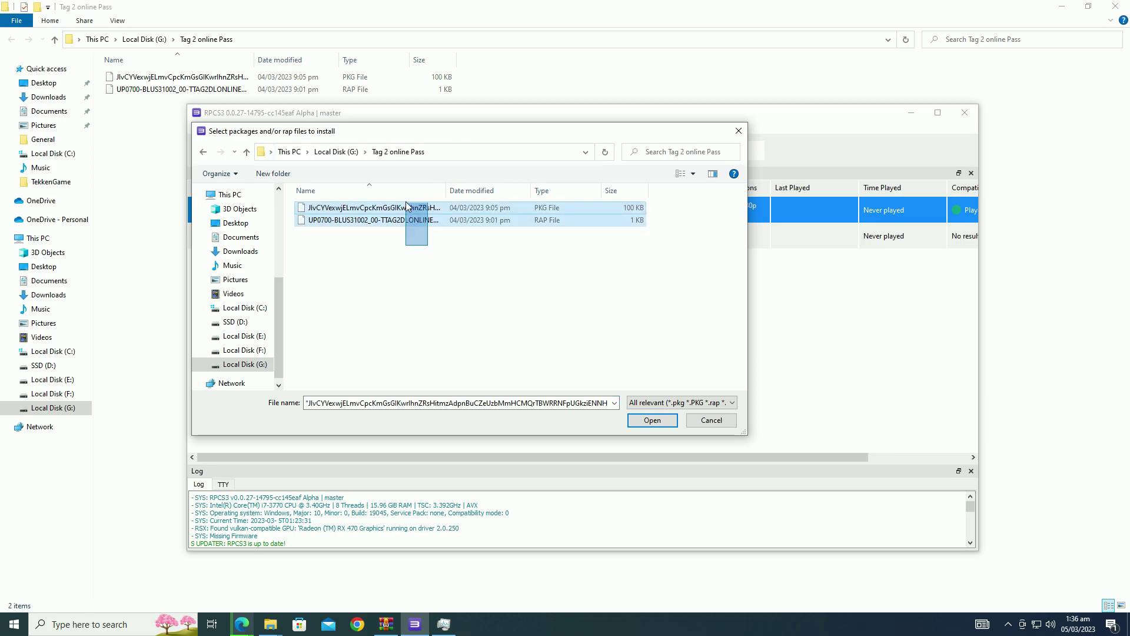
left_click(653, 422)
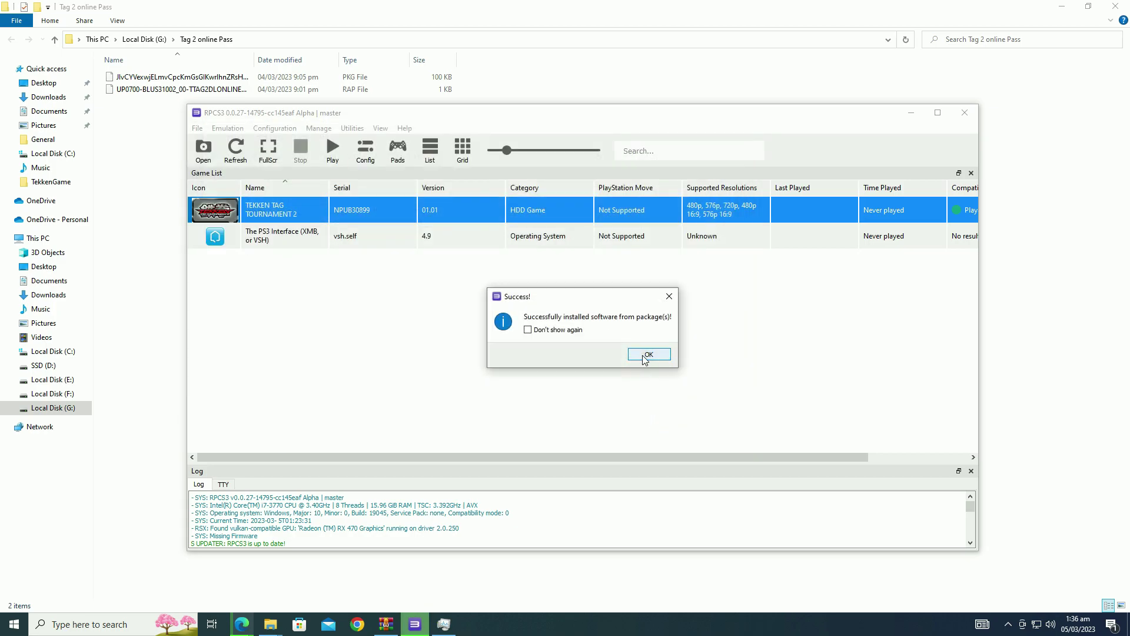
left_click(645, 355)
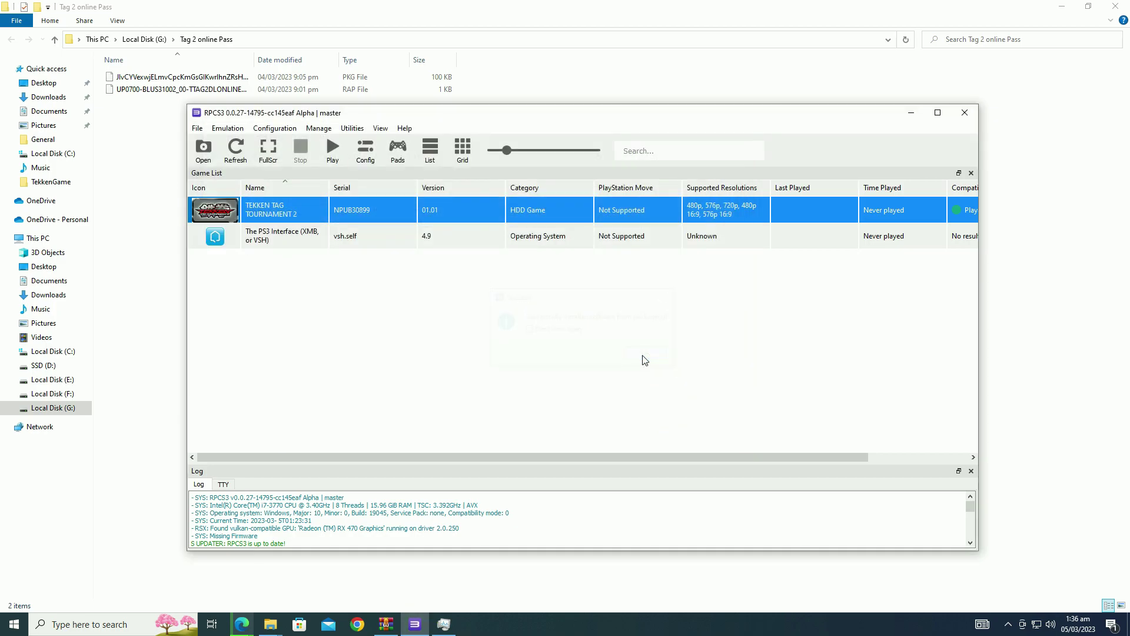
- Create and save a Tekken Tag Tournament 2 custom config with Network PSN Status set to RPCN
right_click(403, 213)
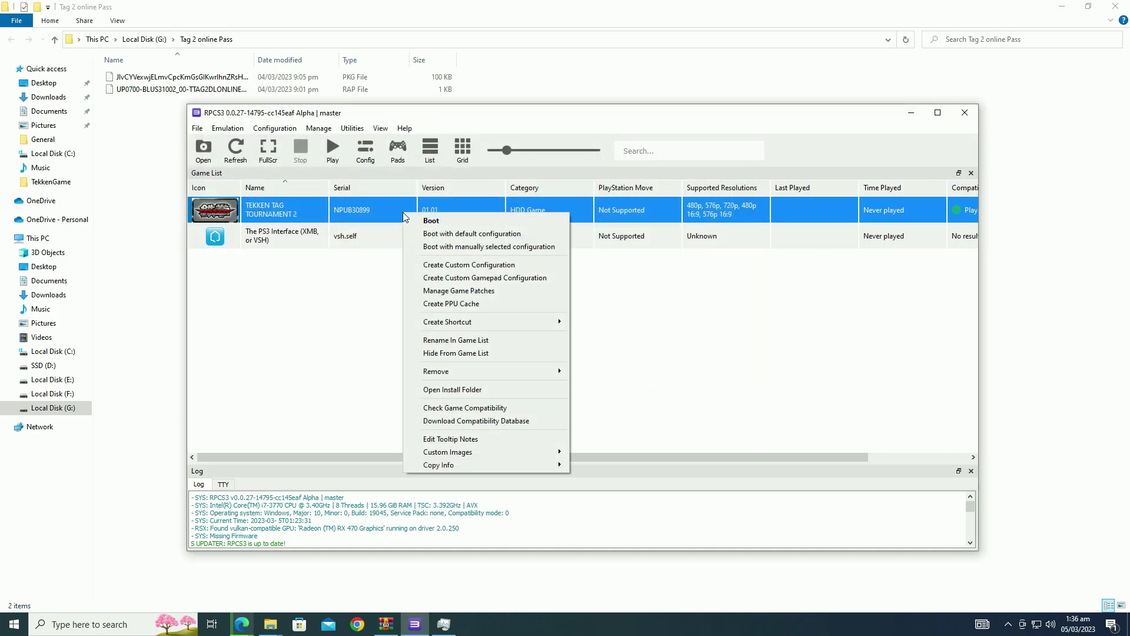
left_click(449, 272)
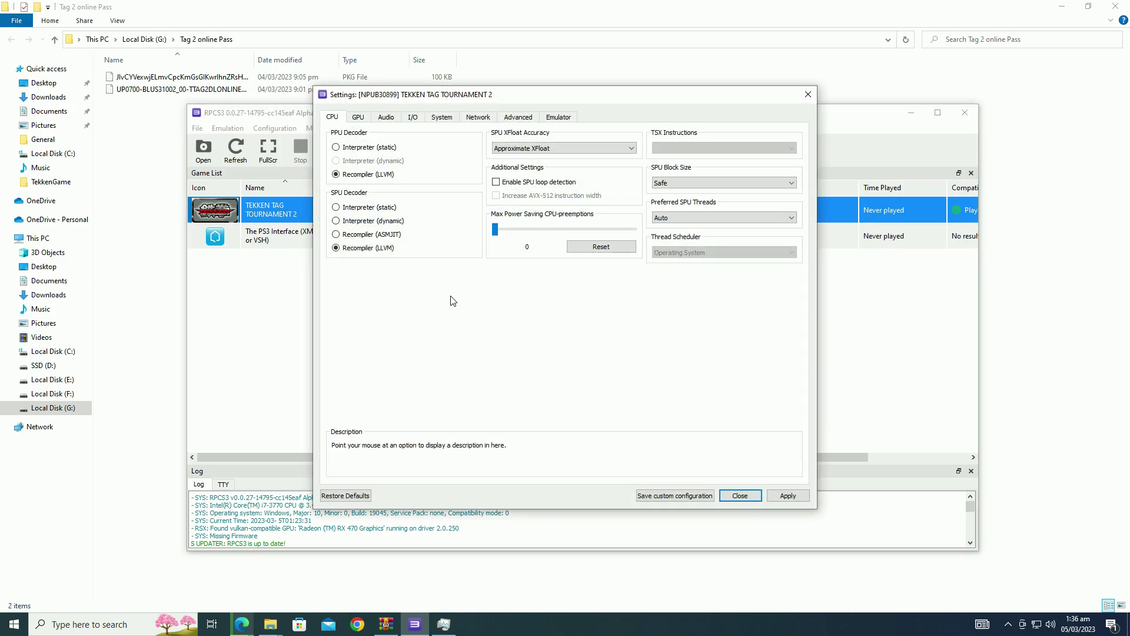
left_click(479, 120)
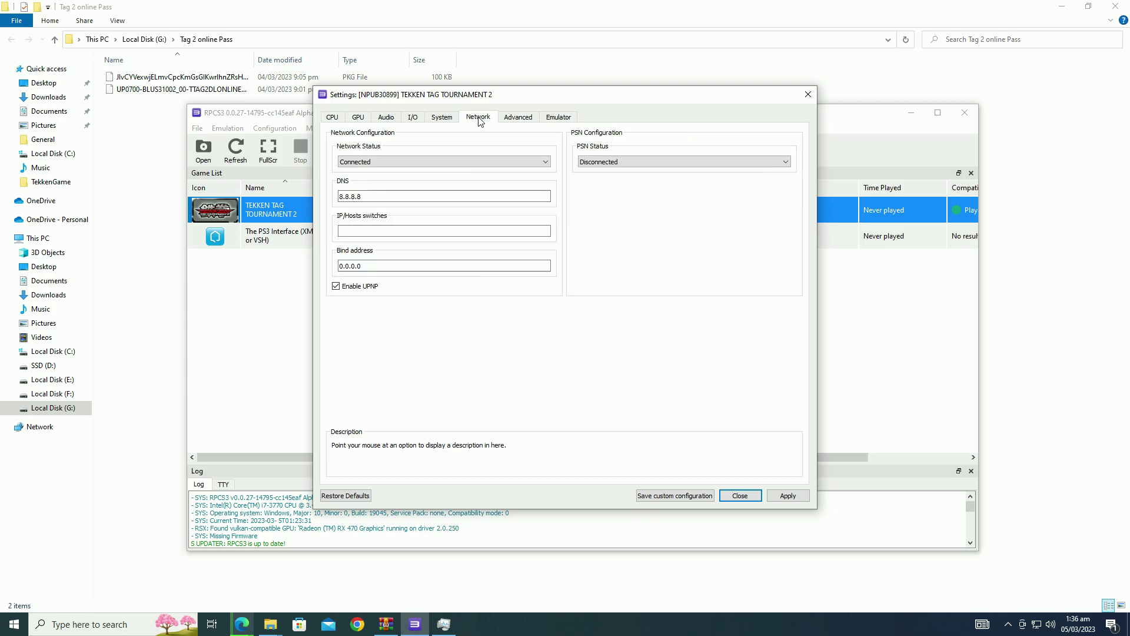
left_click(619, 162)
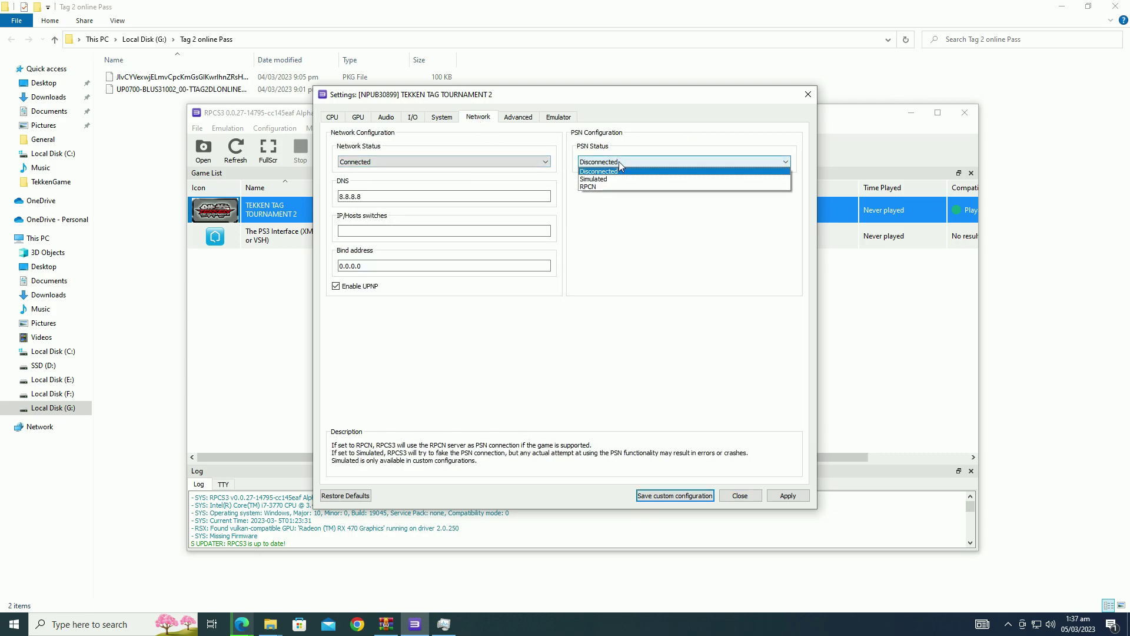
left_click(621, 187)
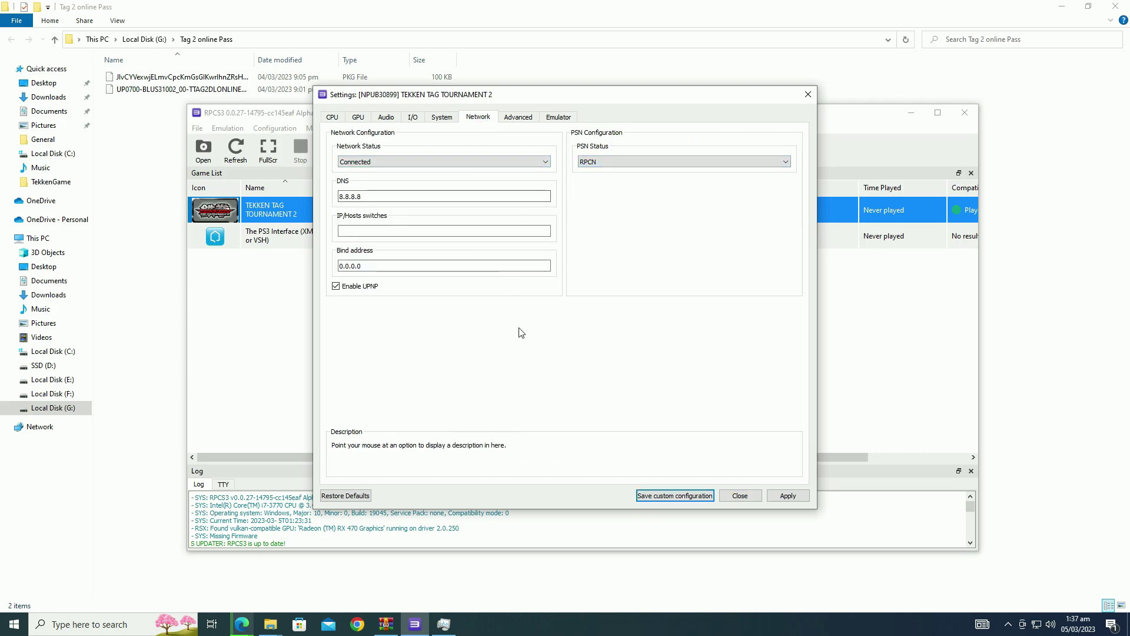
left_click(672, 498)
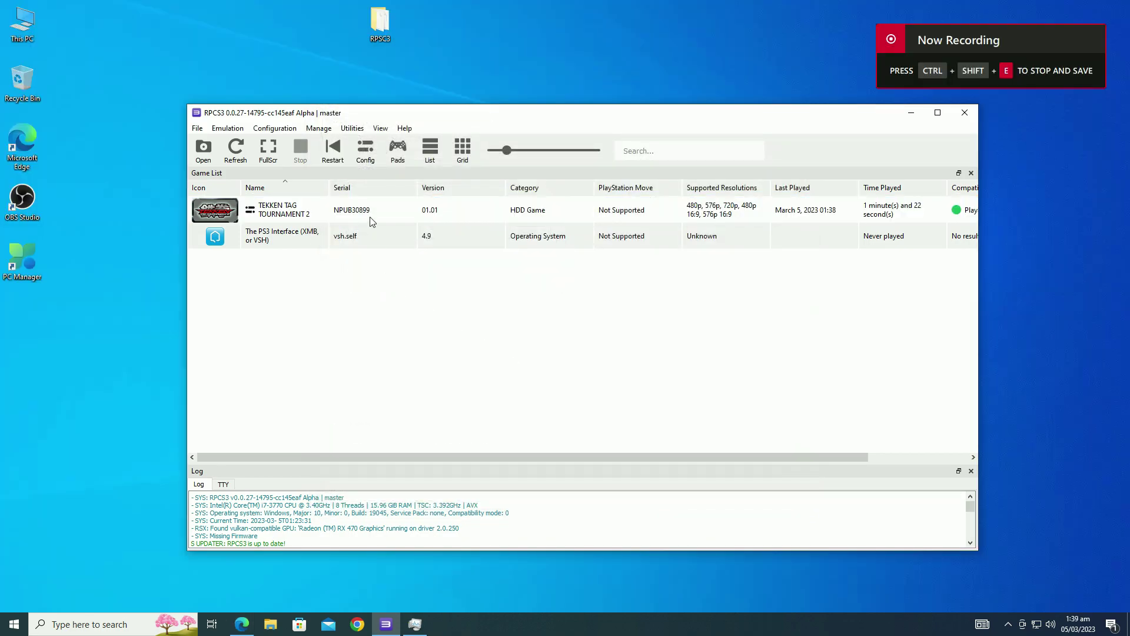
- Enable Write Color Buffers in Tekken's custom GPU settings, save, and maximize the running game window
right_click(371, 219)
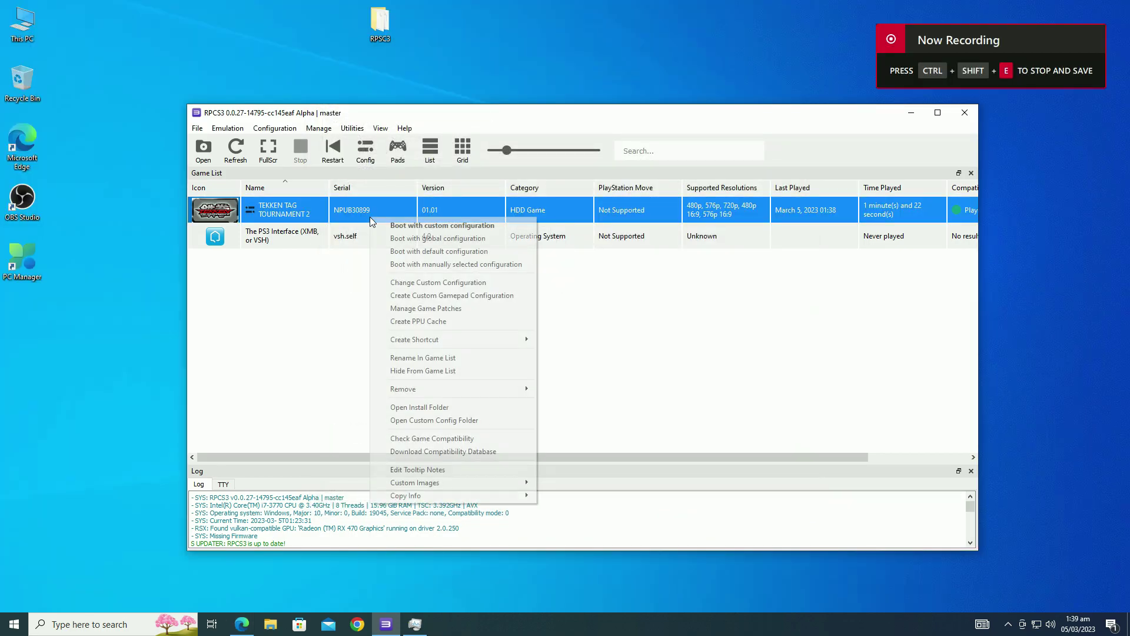
left_click(405, 290)
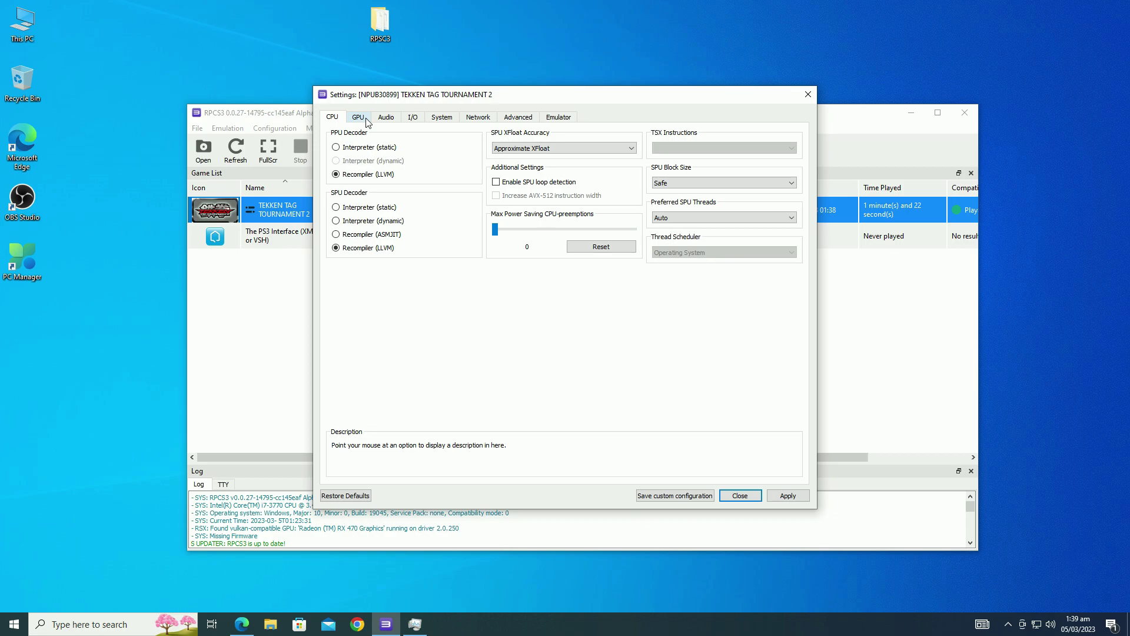
left_click(358, 118)
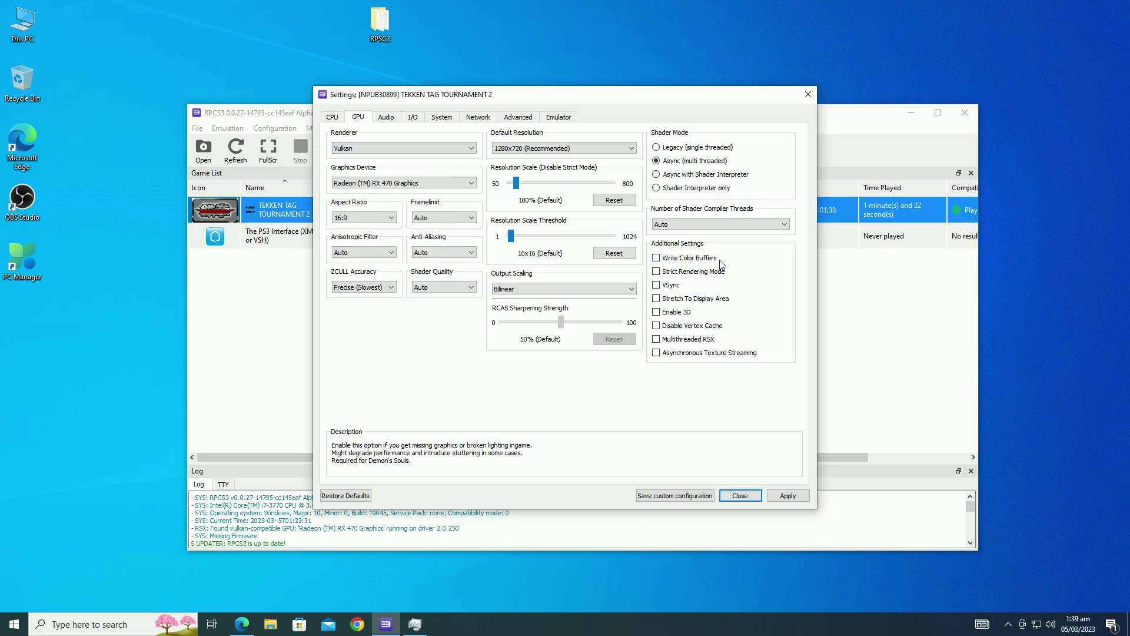
left_click(662, 257)
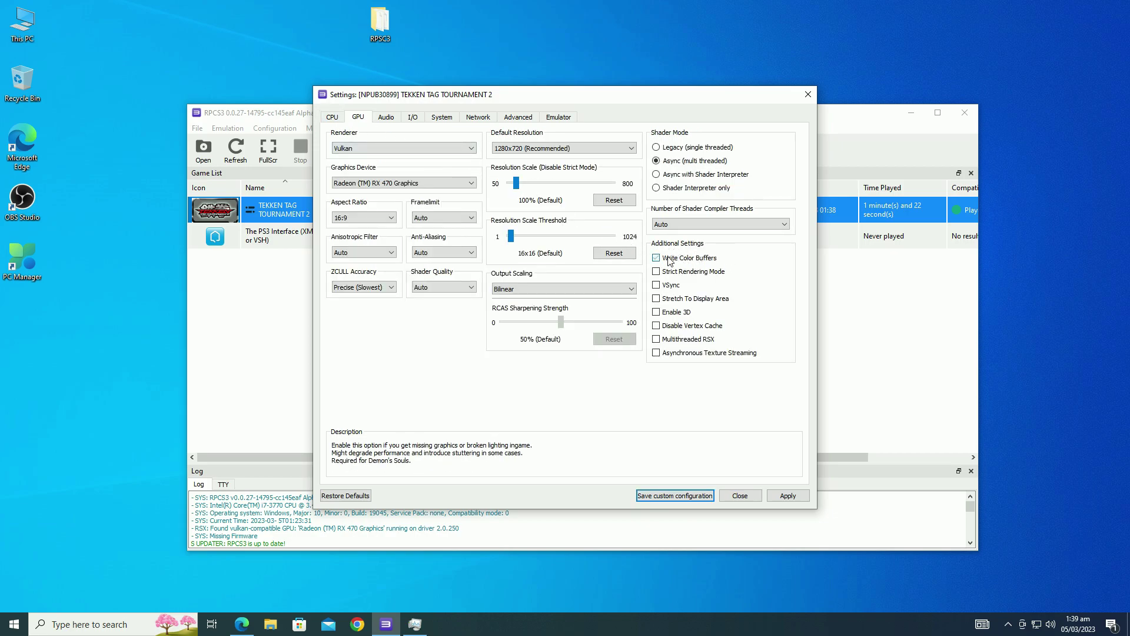
left_click(674, 496)
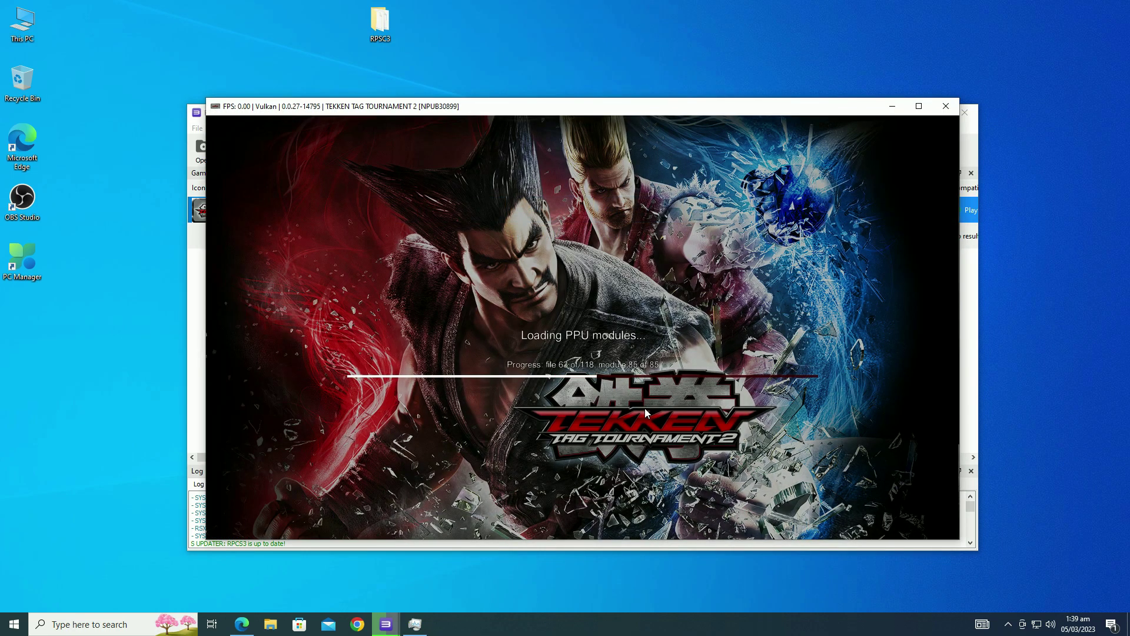
left_click(918, 107)
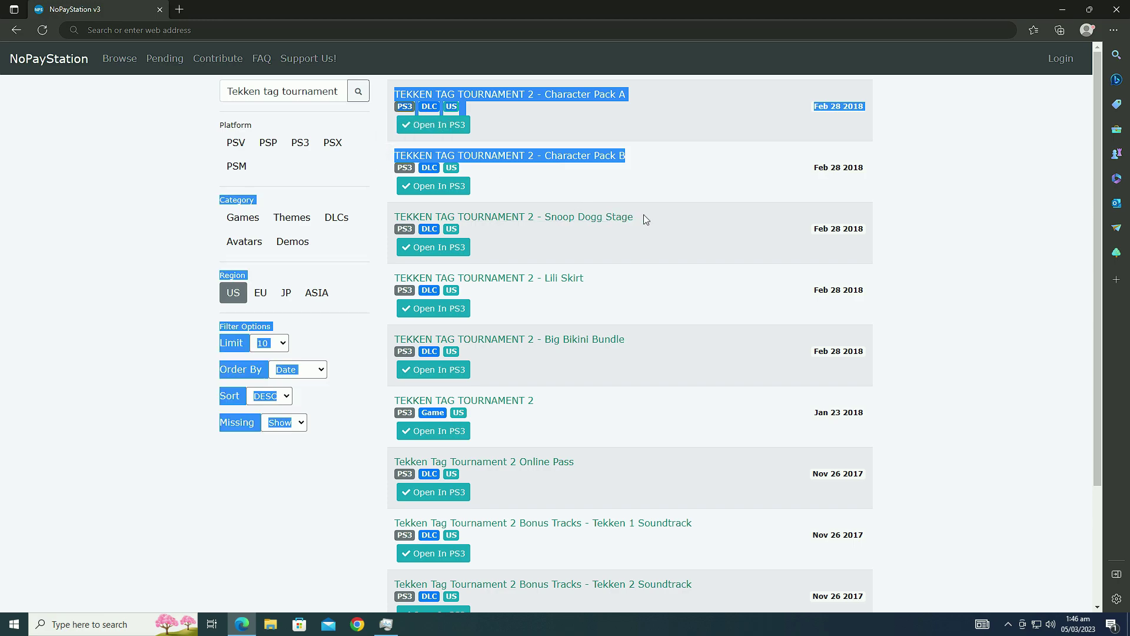
left_click_drag(644, 214, 700, 381)
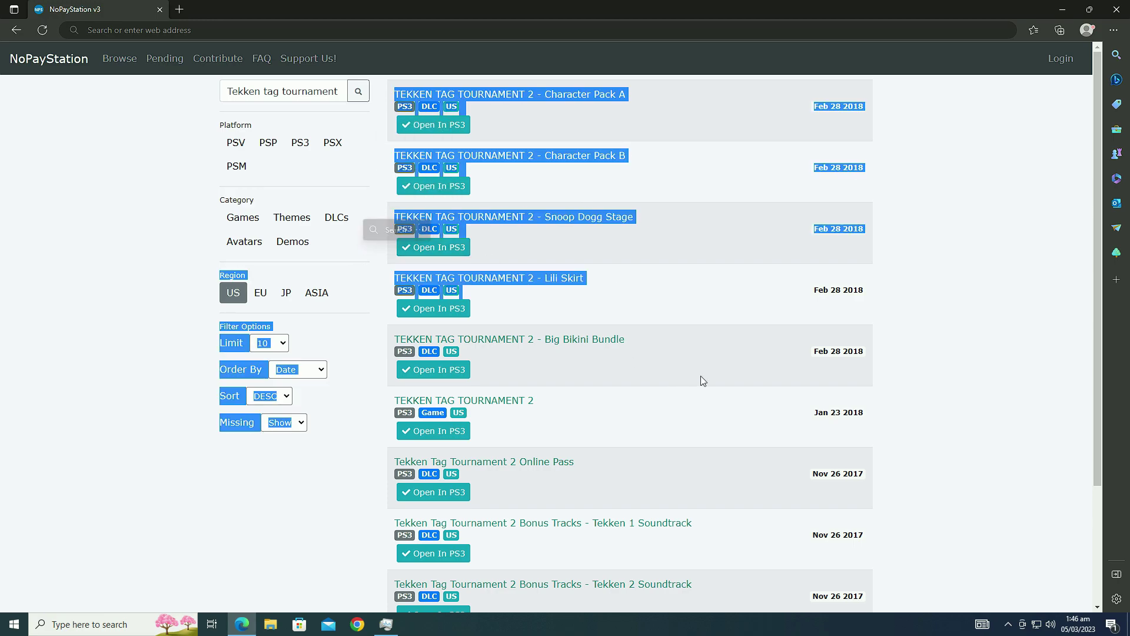
left_click(1000, 363)
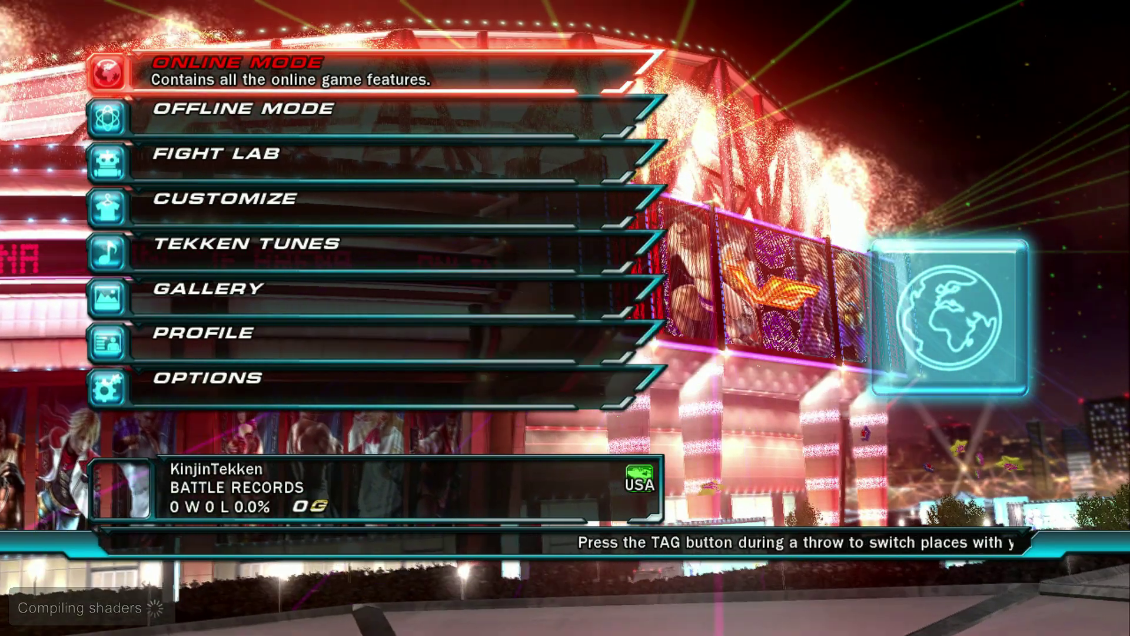
key("Return")
- Enter Online Mode, accept the terms, dismiss the connection error, and browse to the second lobby
key("Down")
key("Down")
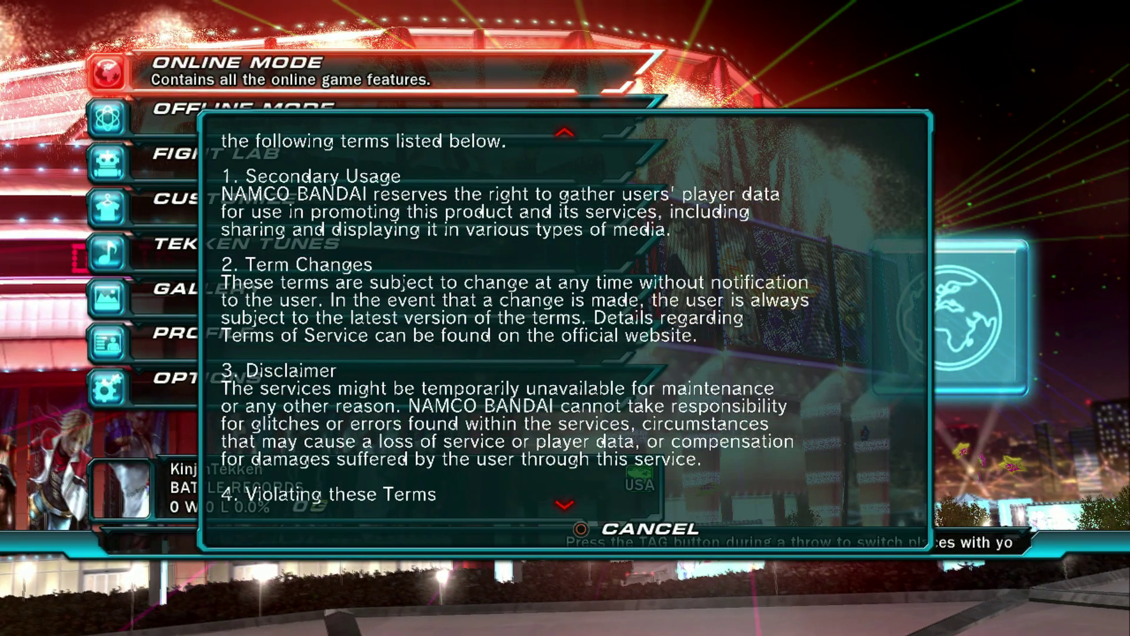
key("Down")
key("Down")
key("Down")
key("Return")
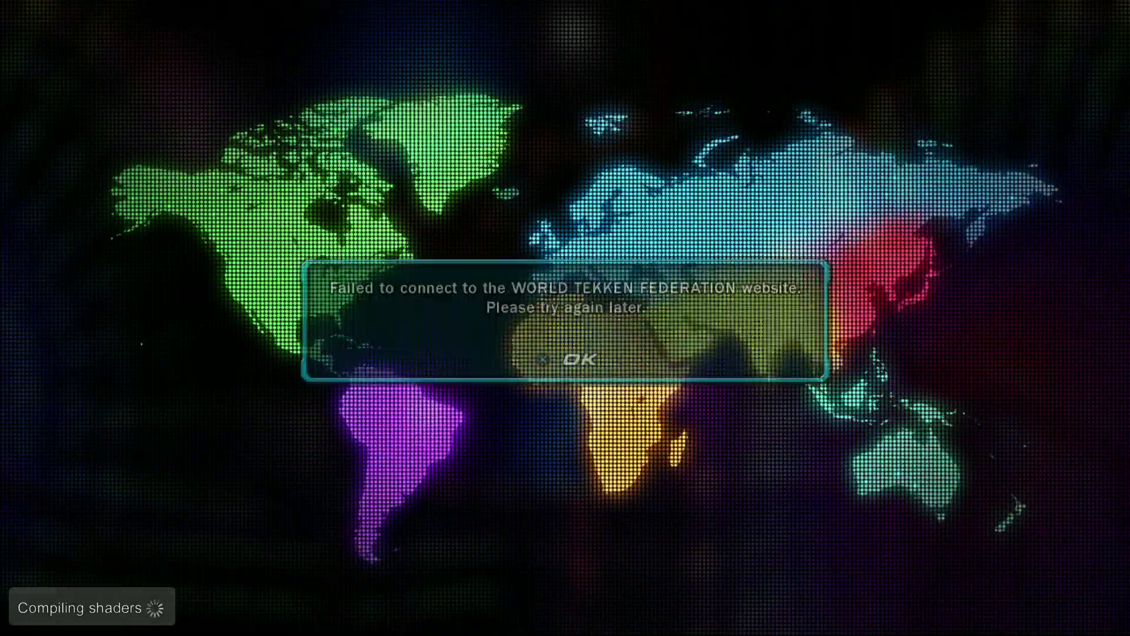
key("Return")
key("Return")
key("Return")
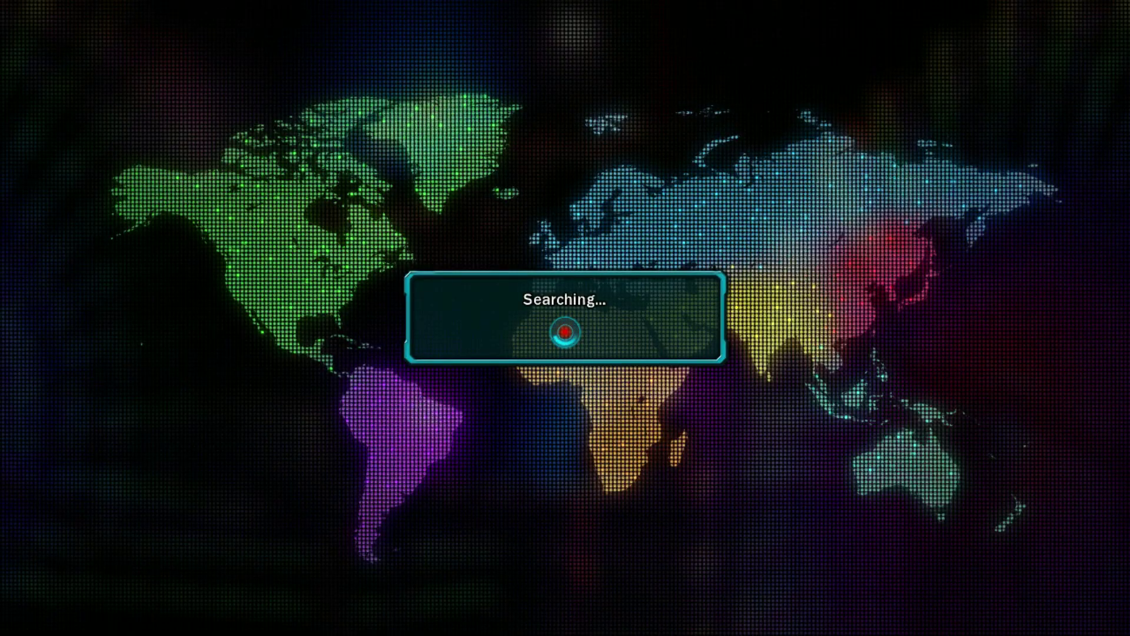
key("Down")
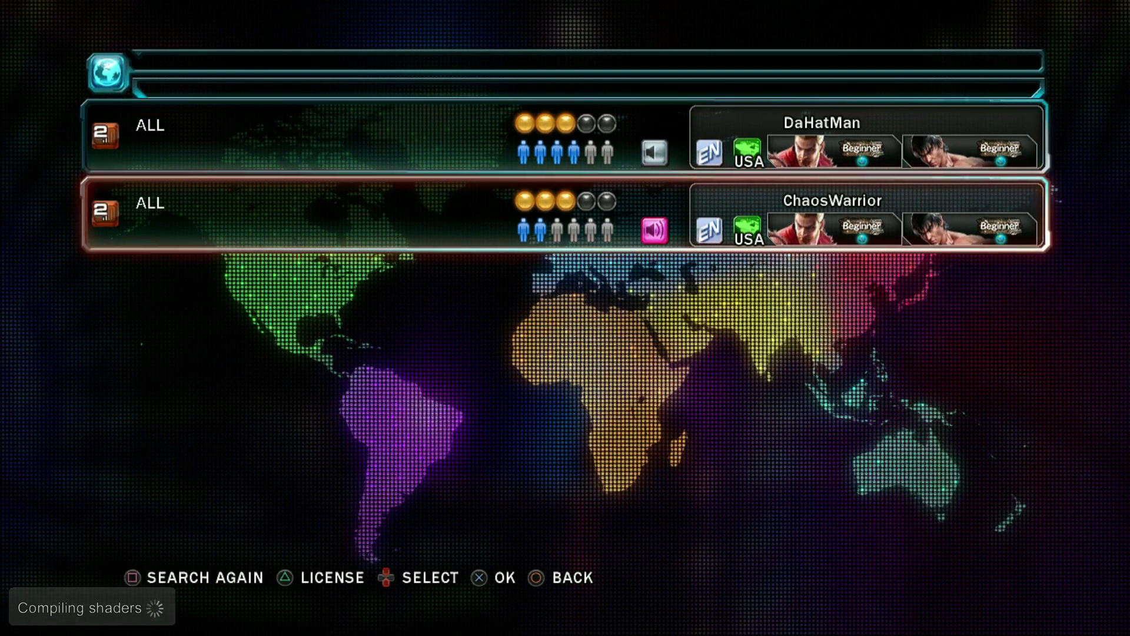